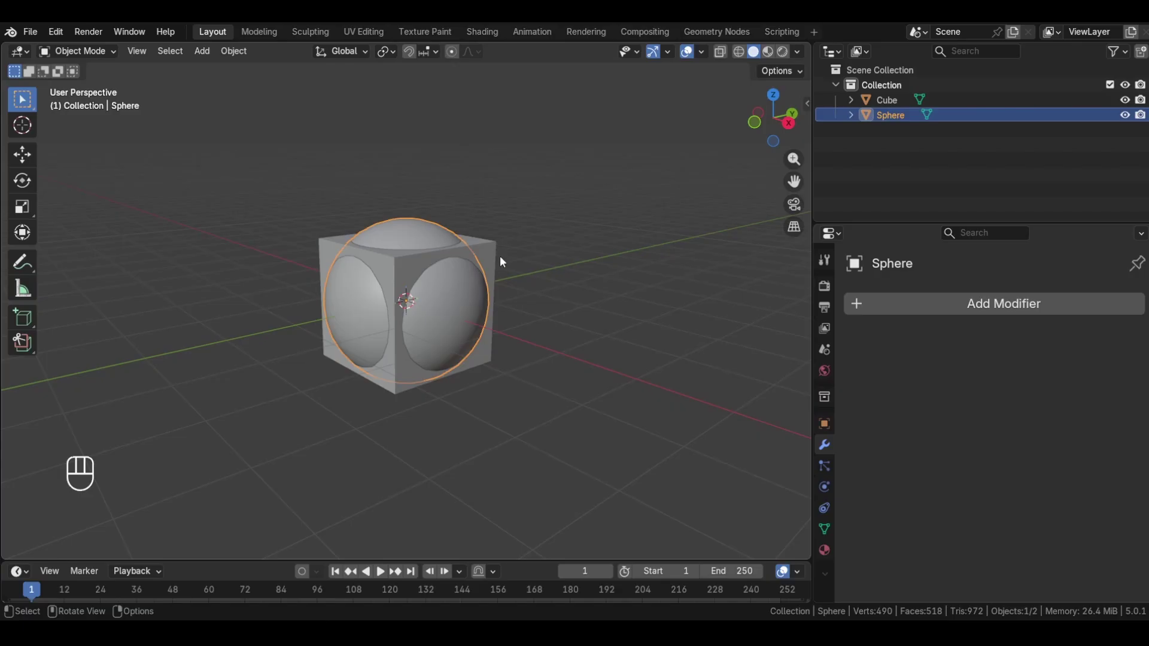
Select the cube and bring up the choice of modifiers that can be added to it
click(493, 247)
click(917, 308)
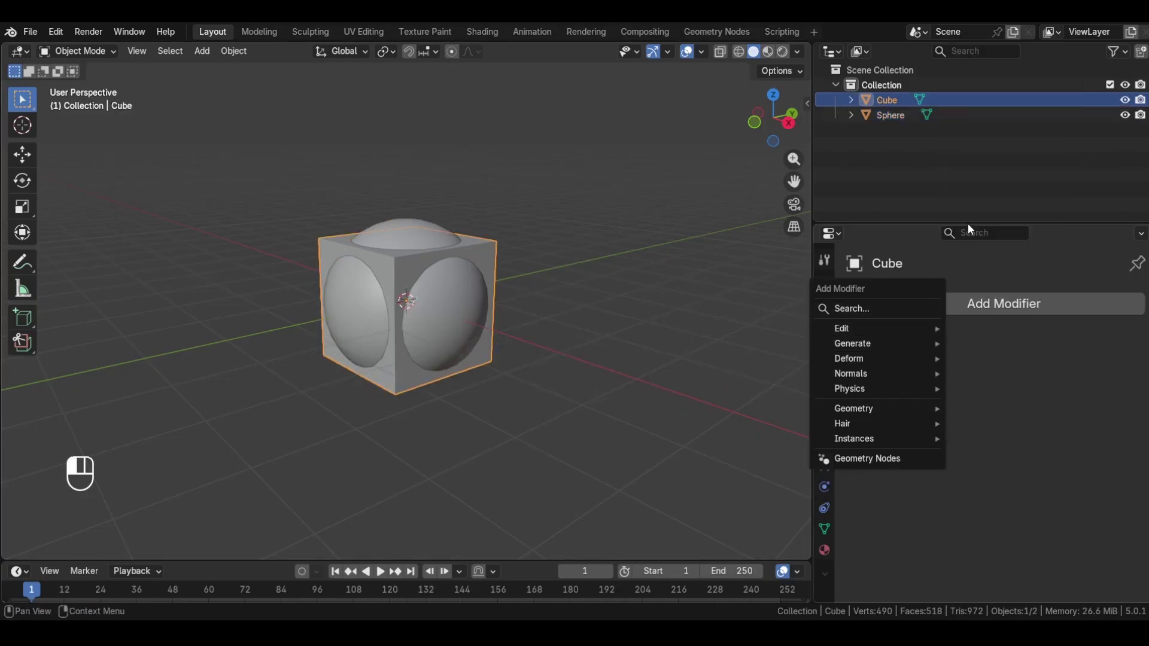
mouse_move(901, 343)
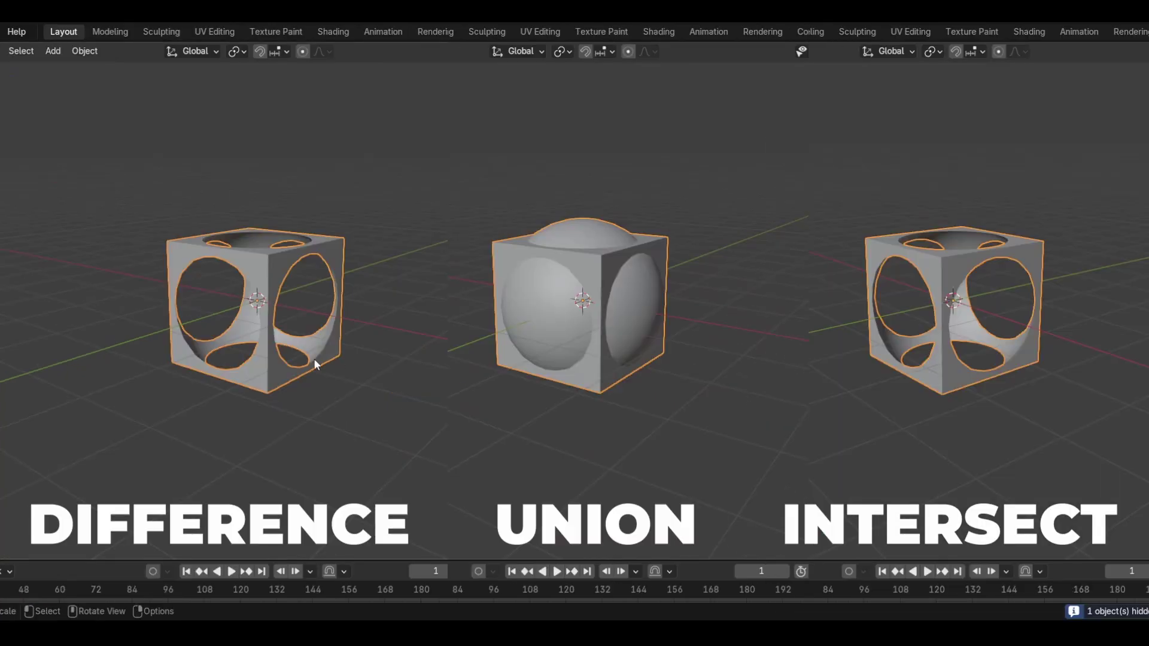
middle_drag(383, 383, 444, 389)
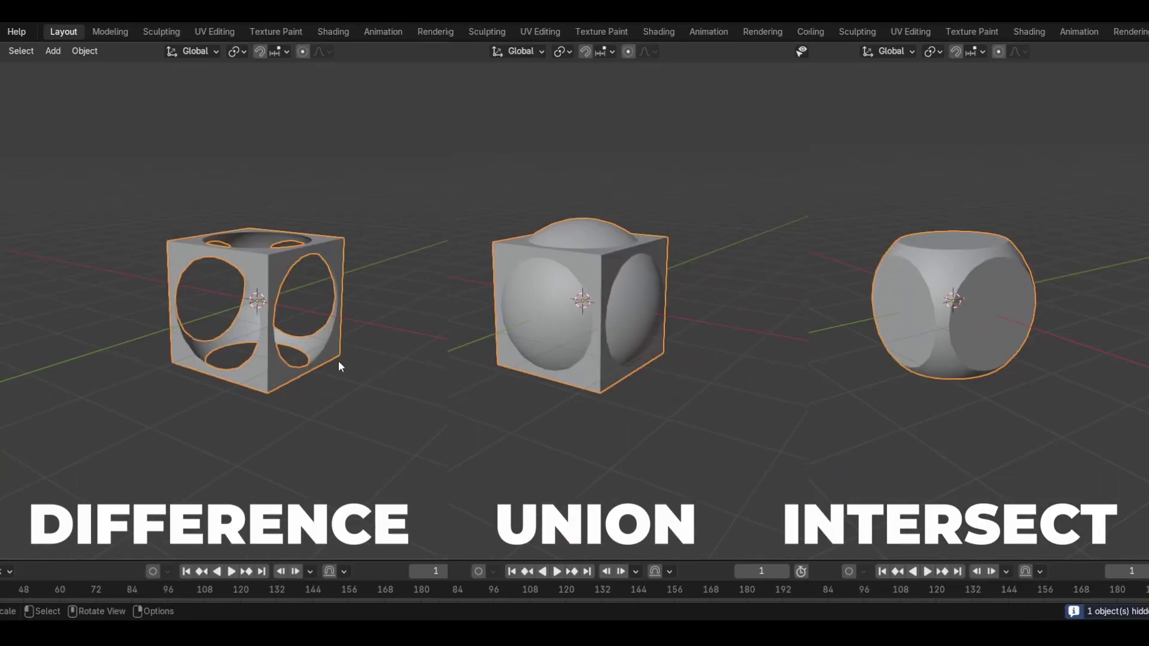
middle_drag(383, 383, 341, 362)
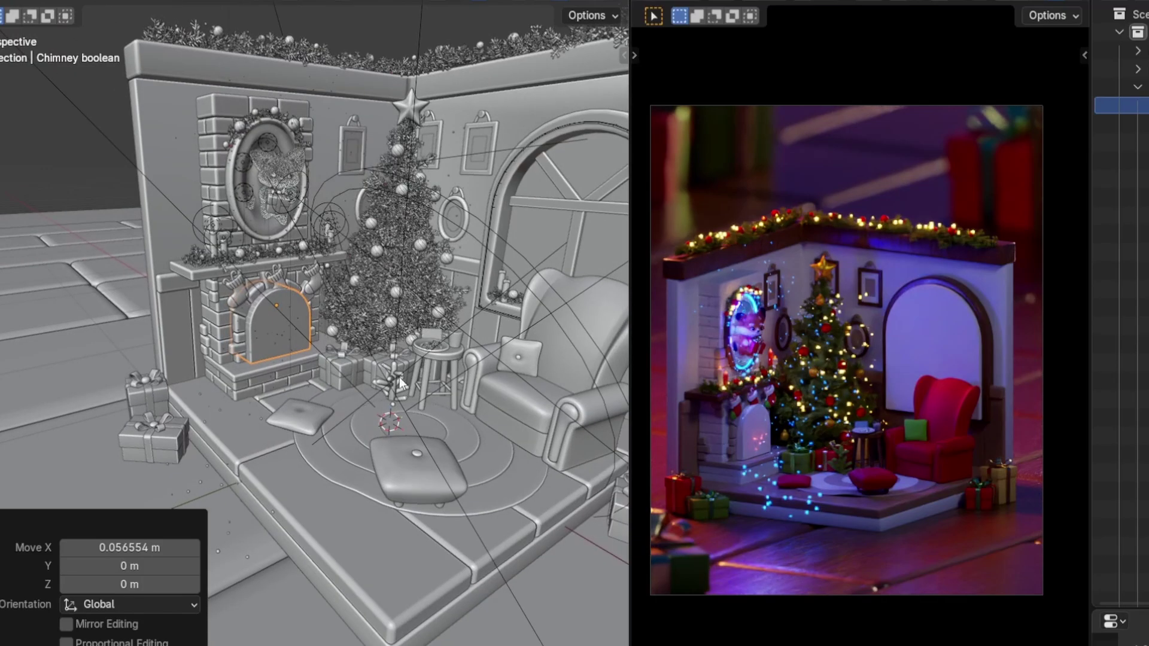
Select the chimney boolean and window boolean objects in the Christmas room and inspect the openings they cut
middle_drag(400, 377, 397, 421)
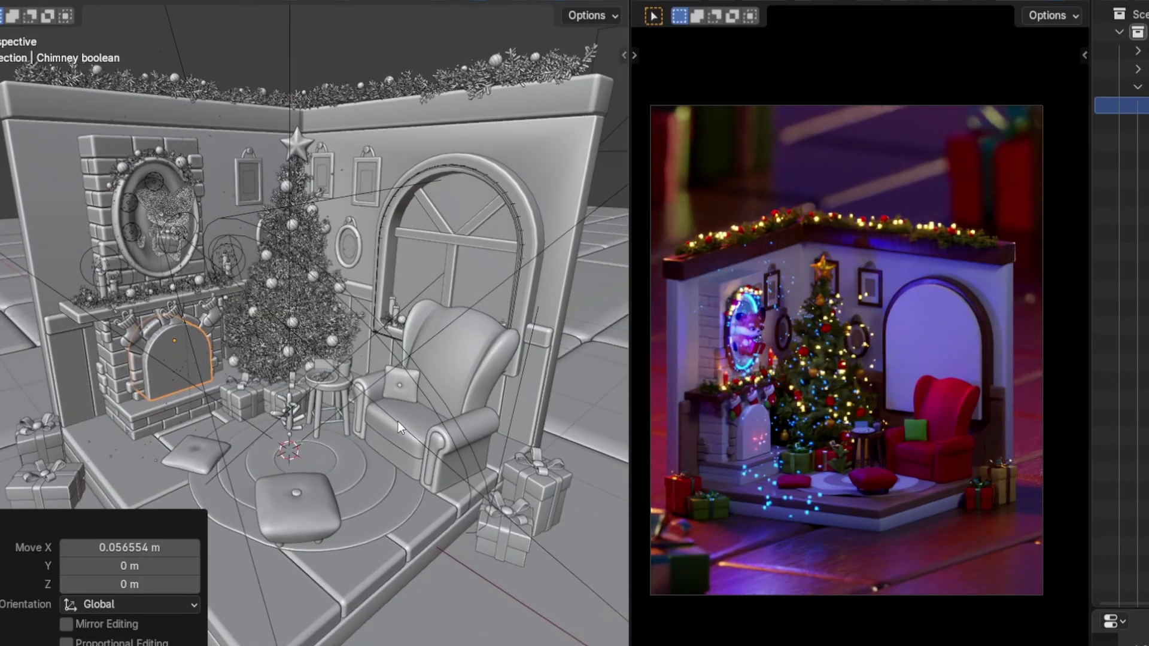
click(515, 222)
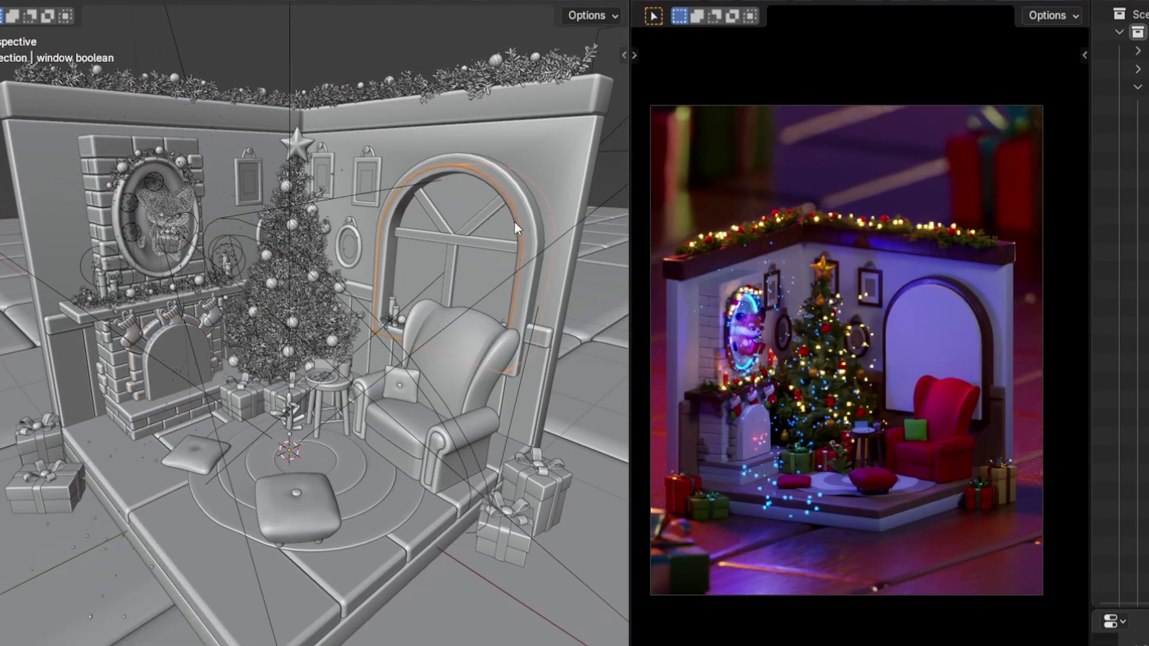
click(177, 361)
click(176, 348)
middle_drag(174, 346, 252, 339)
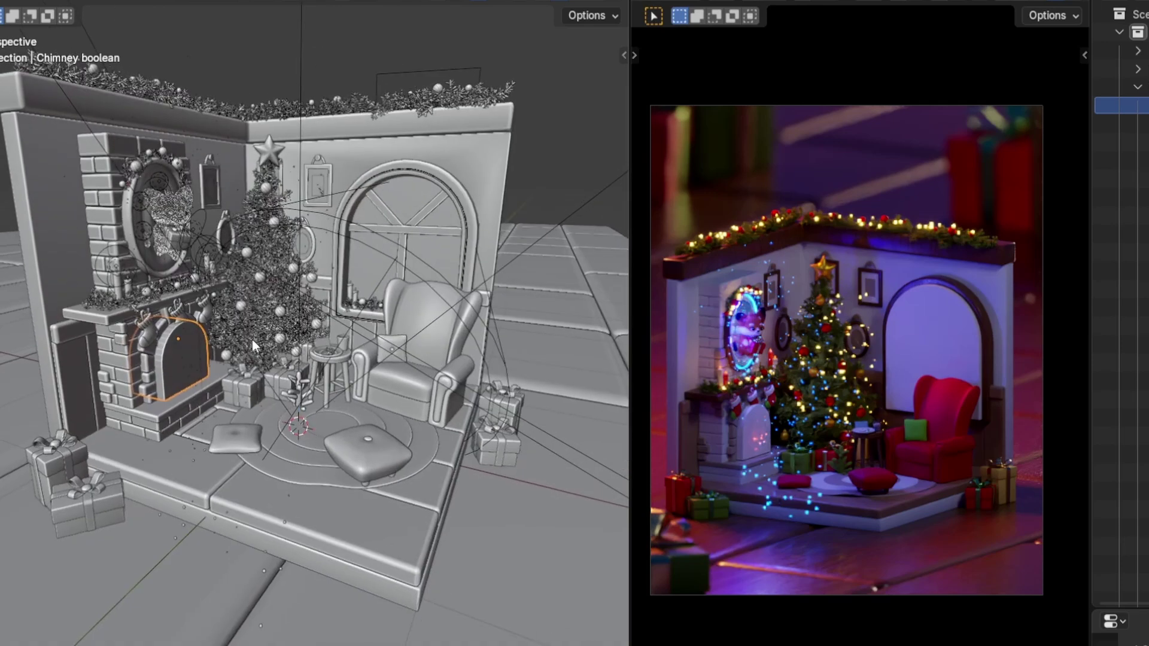
click(461, 239)
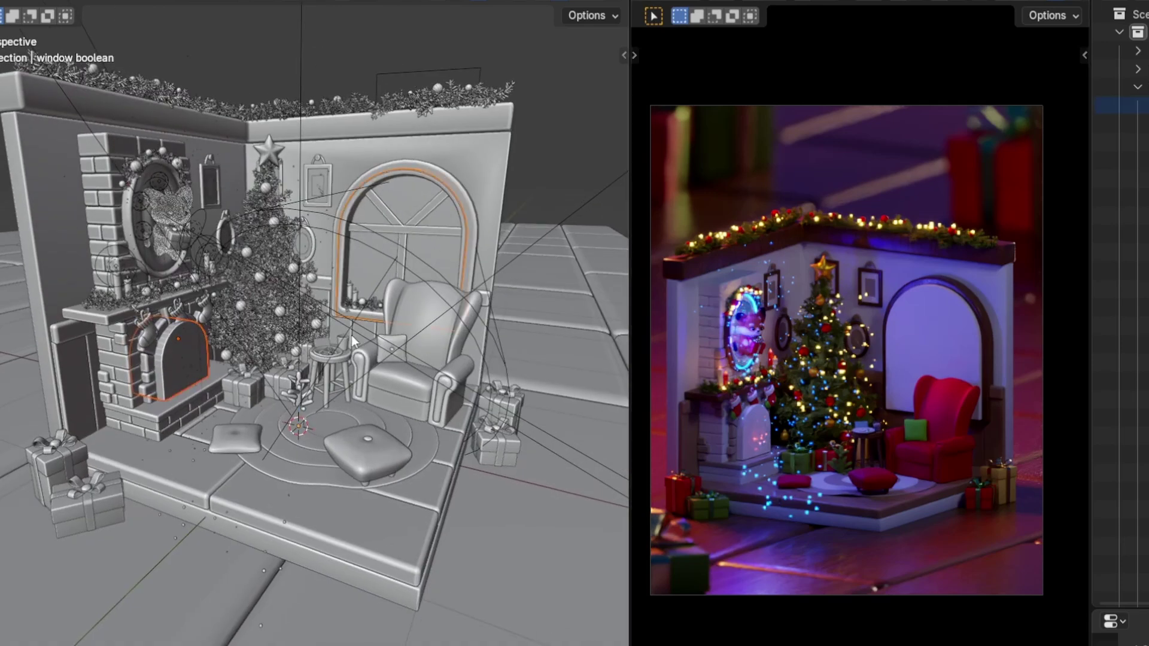
middle_drag(461, 240, 350, 260)
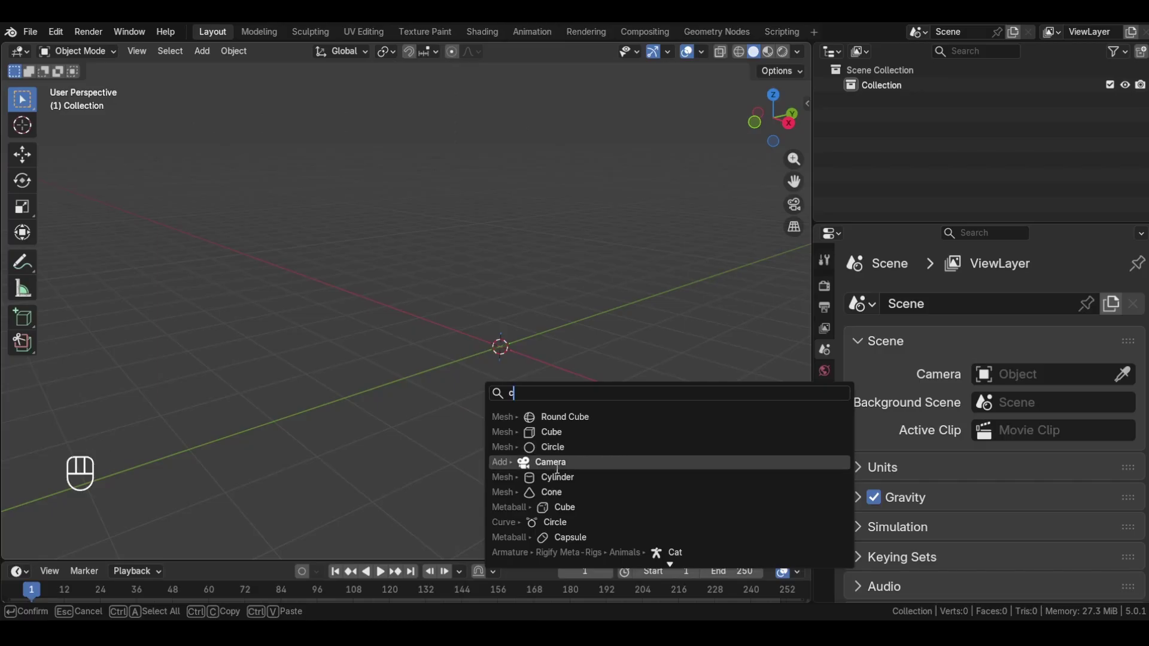
Add a cylinder and duplicate it 1 m along the X axis so the two overlap
click(554, 472)
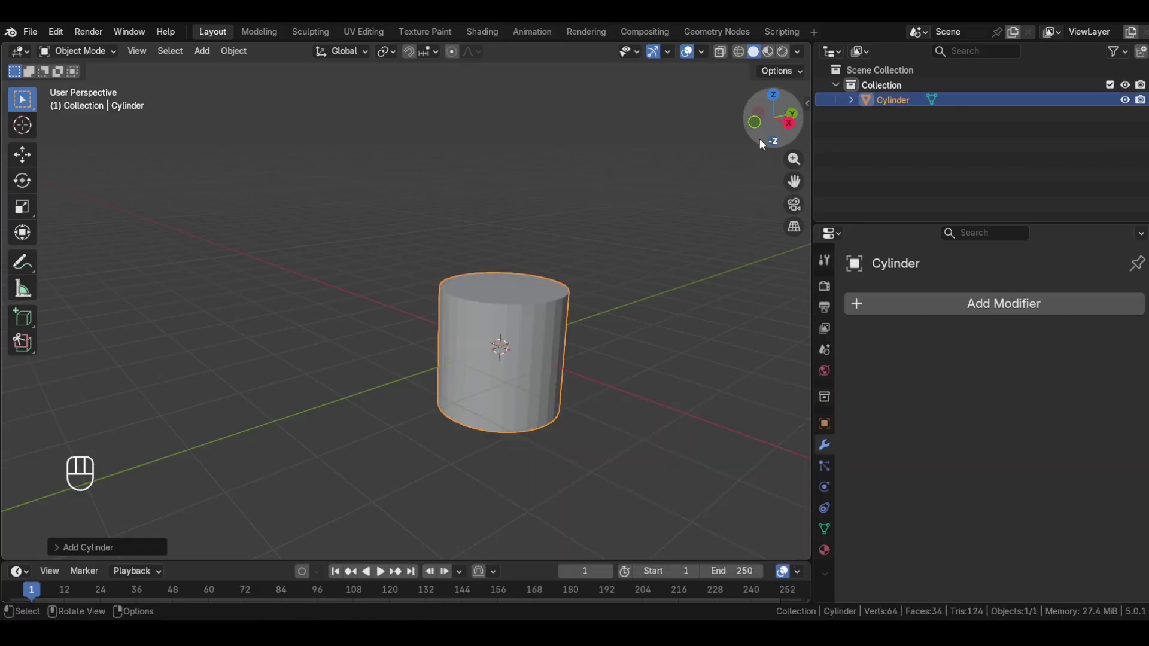
click(773, 97)
key(shift+d)
key(x)
key(ctrl)
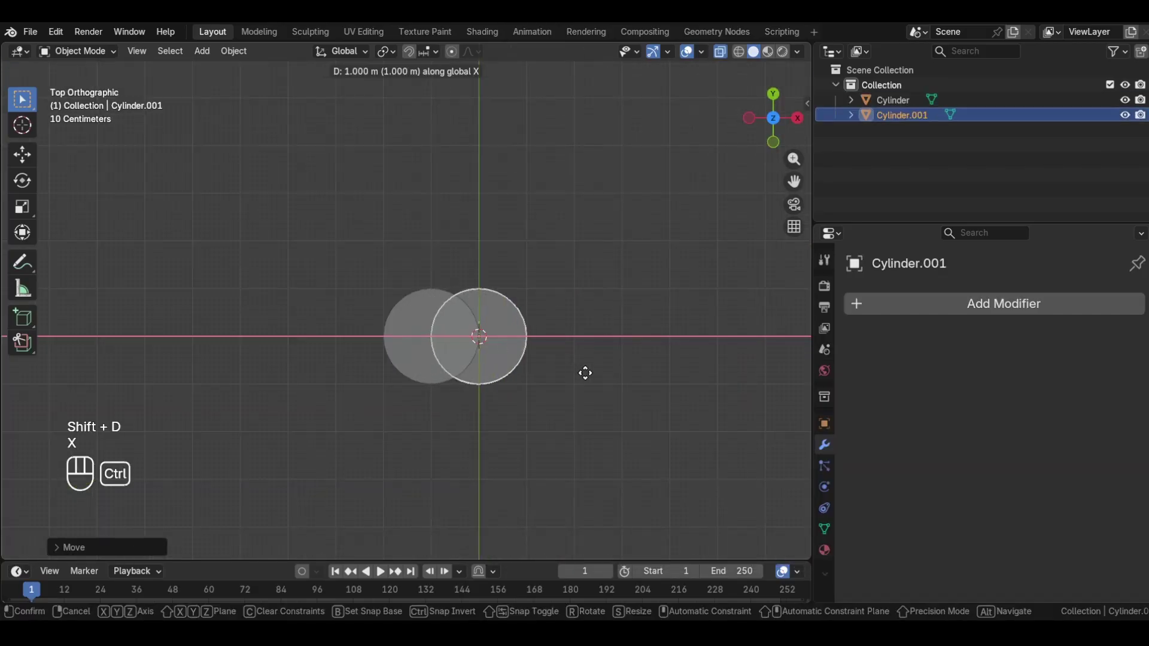
click(585, 378)
Select both cylinders together and turn off the X-ray display
shift+click(438, 343)
key(alt+z)
middle_drag(514, 375, 620, 322)
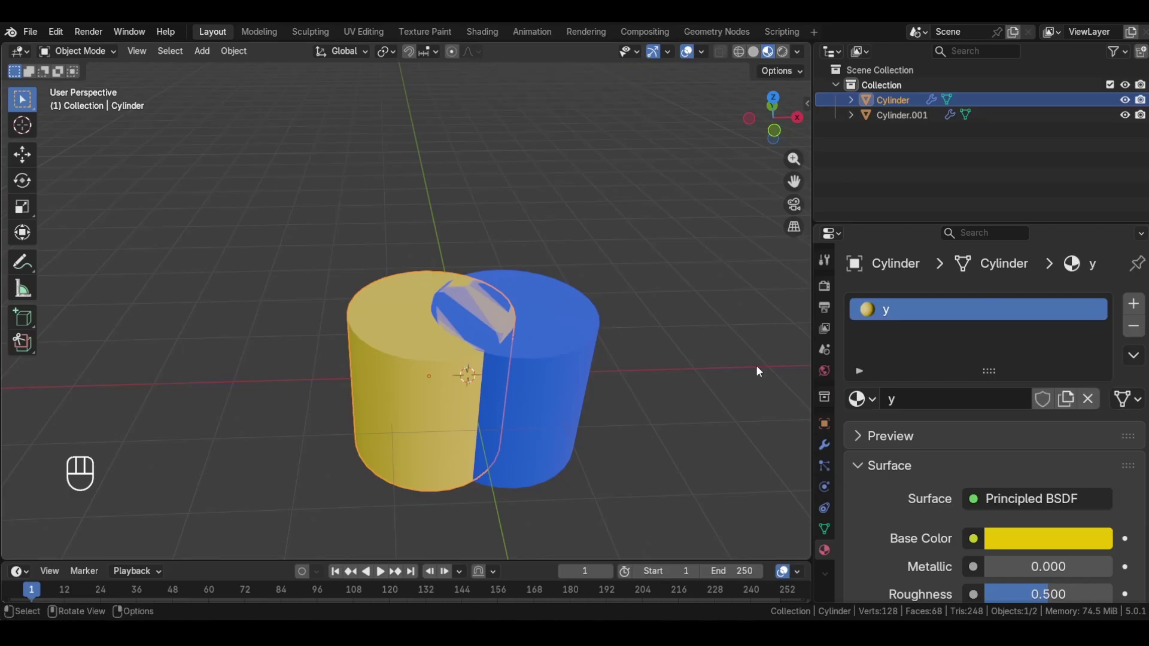
Try raising the yellow cylinder along the Z axis and undo the move
key(g)
key(z)
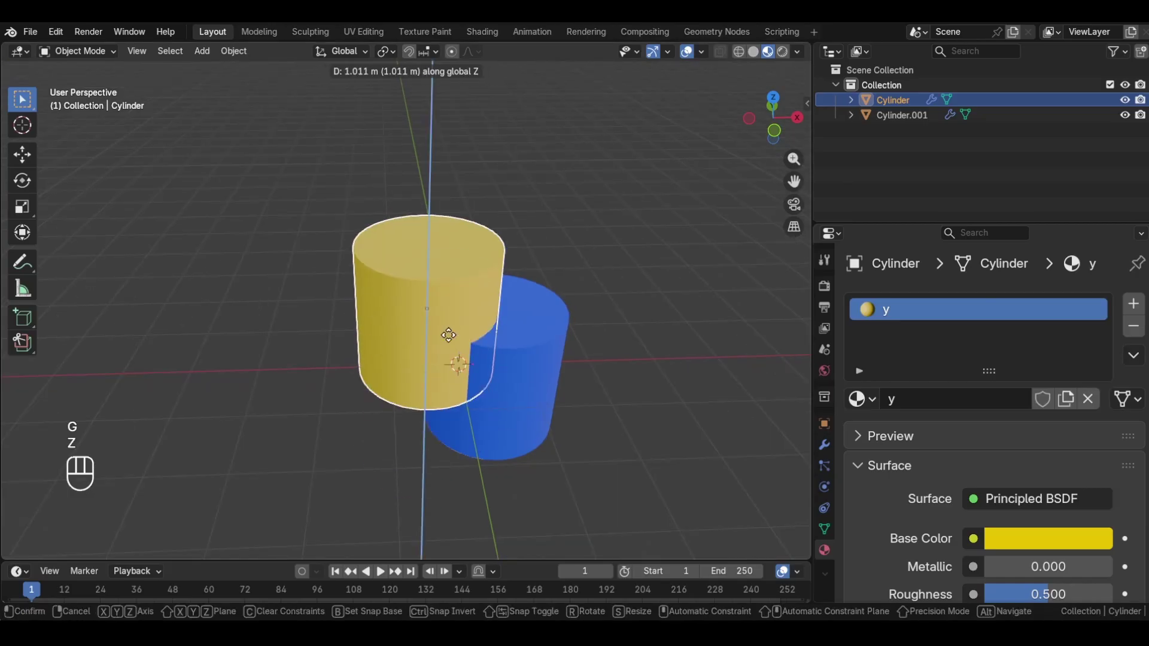
click(457, 390)
key(ctrl+z)
Try raising the blue cylinder along the Z axis and undo the move
click(529, 381)
key(g)
key(z)
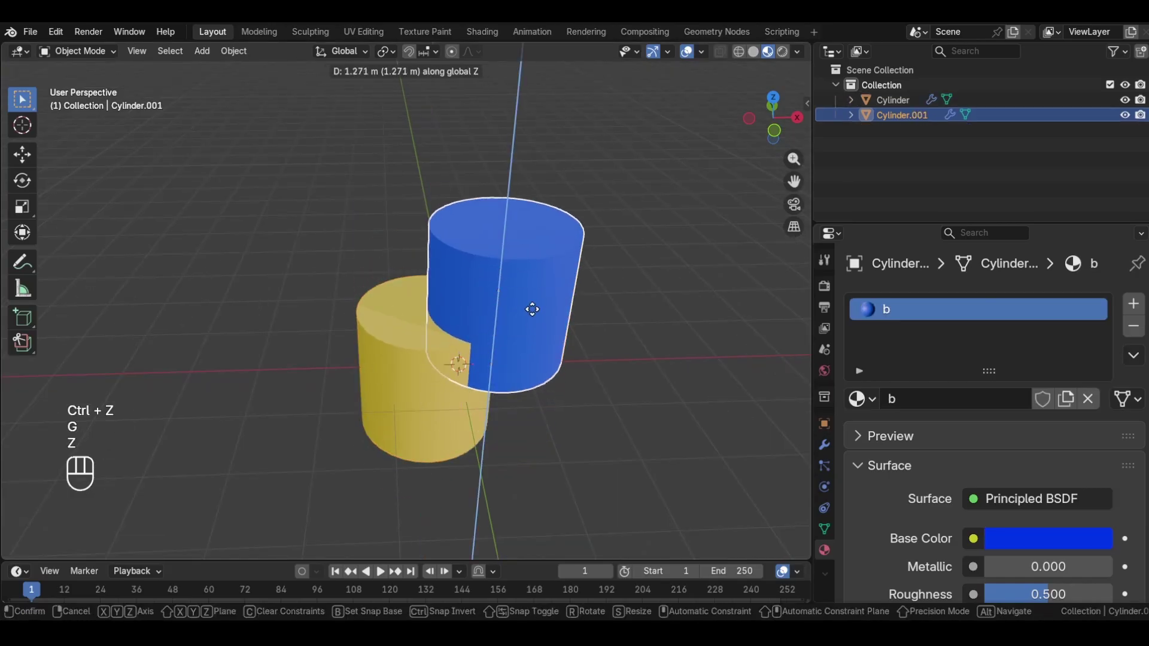
click(536, 349)
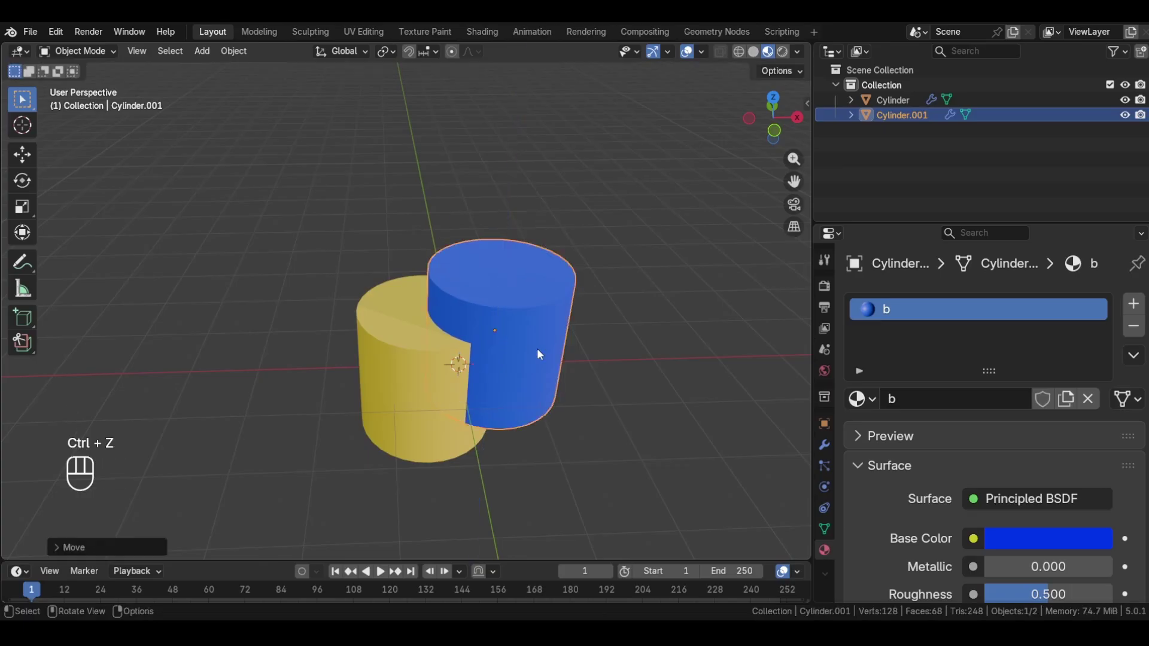
key(ctrl+z)
Add a Boolean modifier to the yellow cylinder, collapsing its Smooth by Angle modifier
click(413, 372)
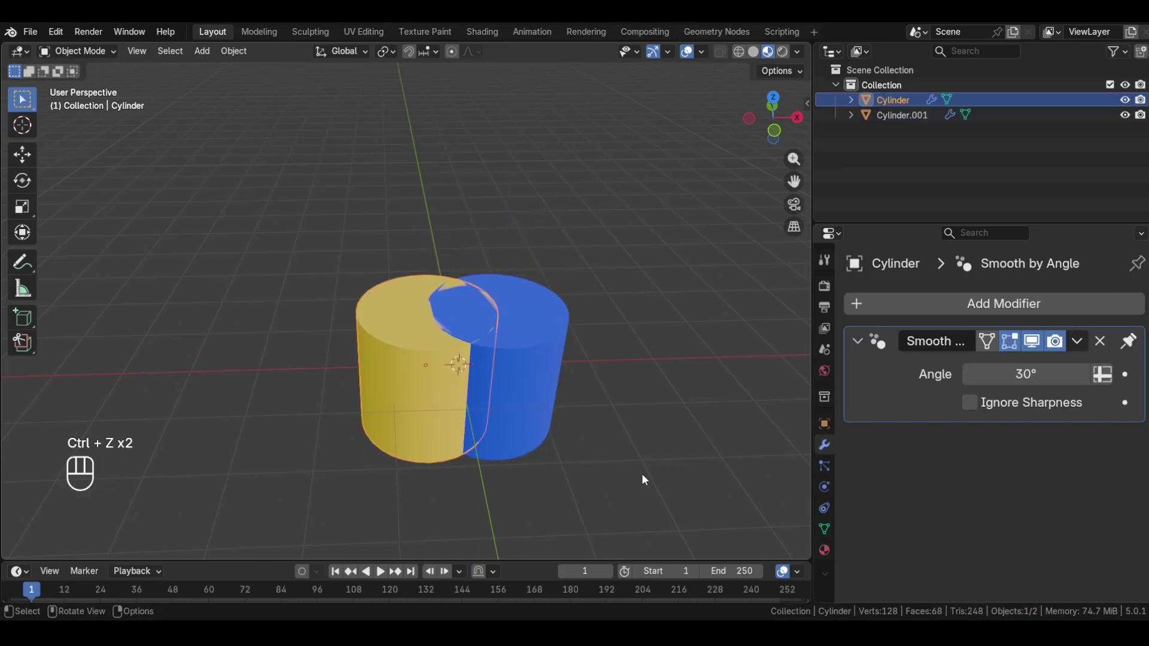
click(864, 338)
click(967, 302)
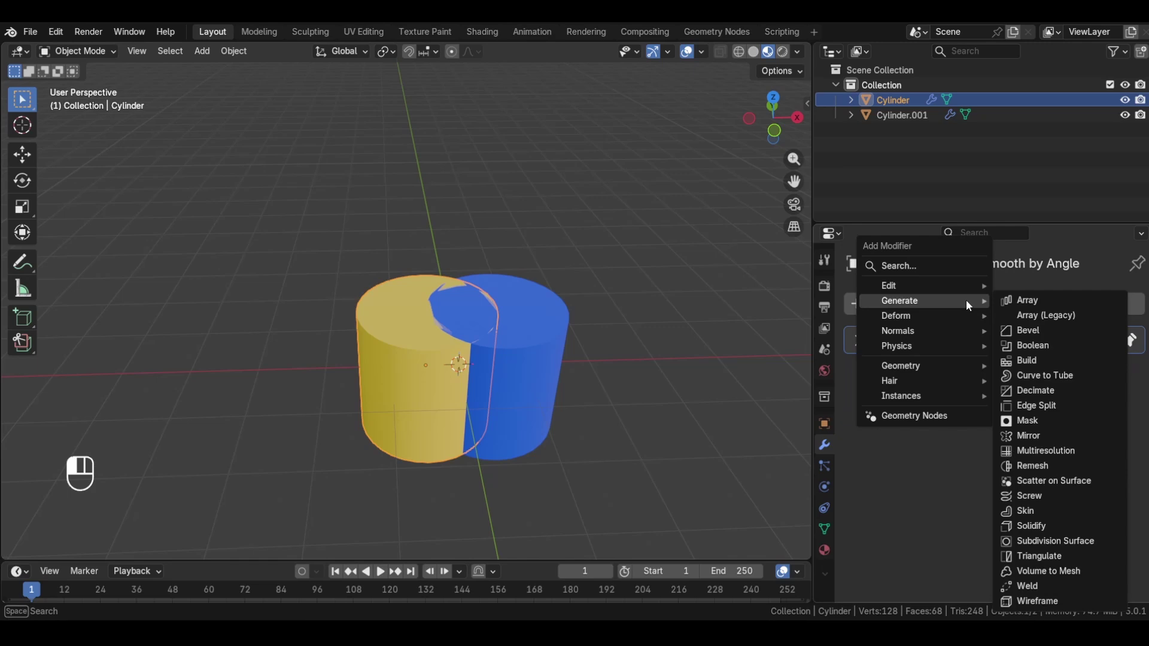
click(1053, 352)
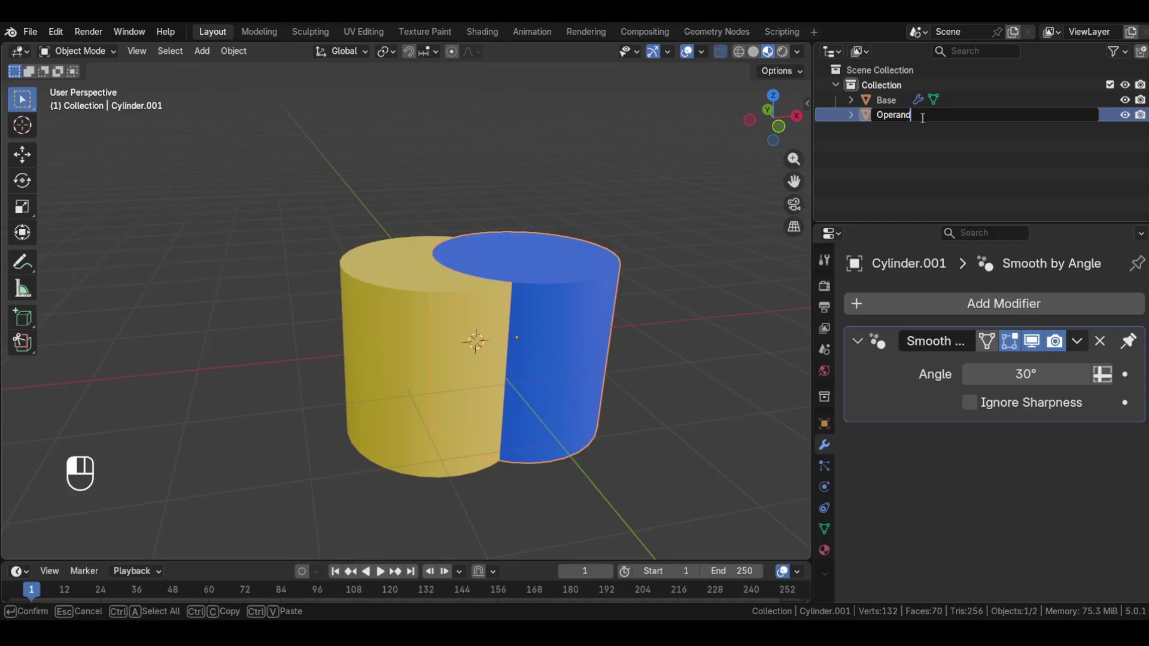
Rename the blue cylinder as Operand and hide it in the viewport
key(Return)
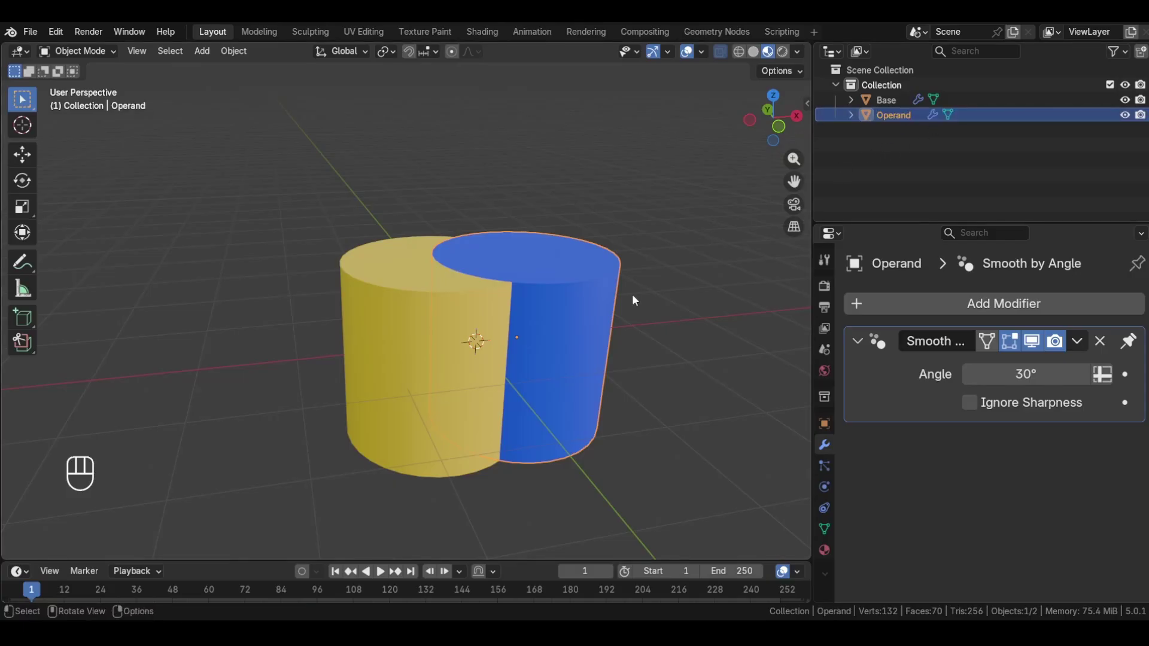
click(457, 307)
click(548, 296)
key(h)
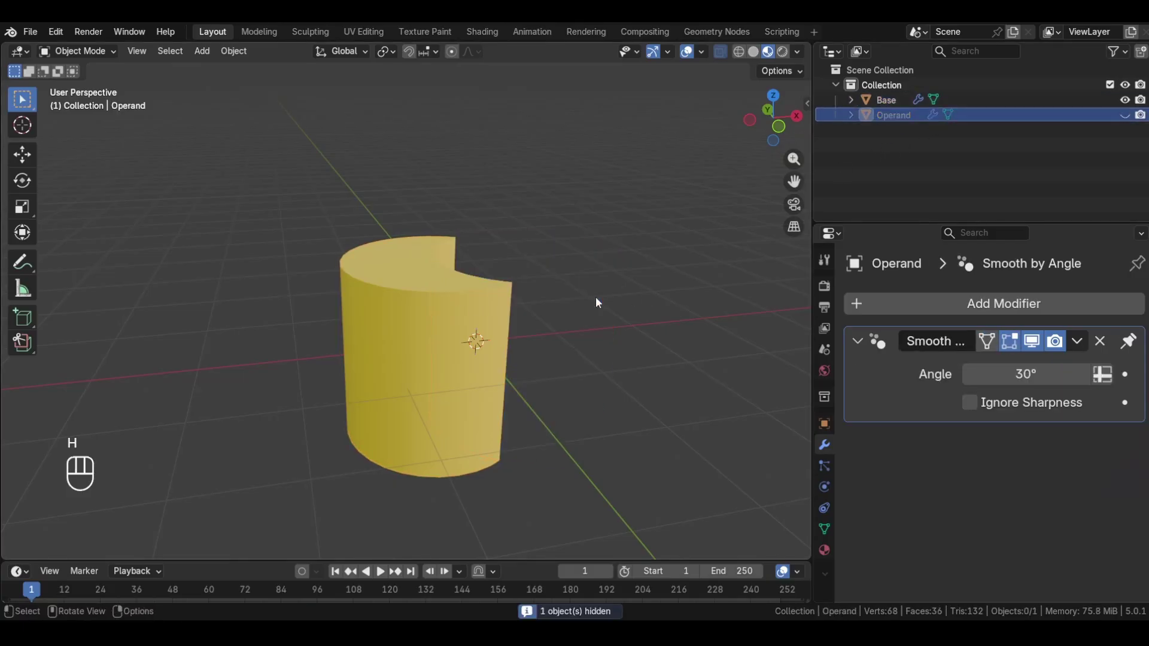
Select Base, inspect its Difference cut from the side and from above, and show Operand again
middle_drag(617, 313, 556, 318)
click(536, 328)
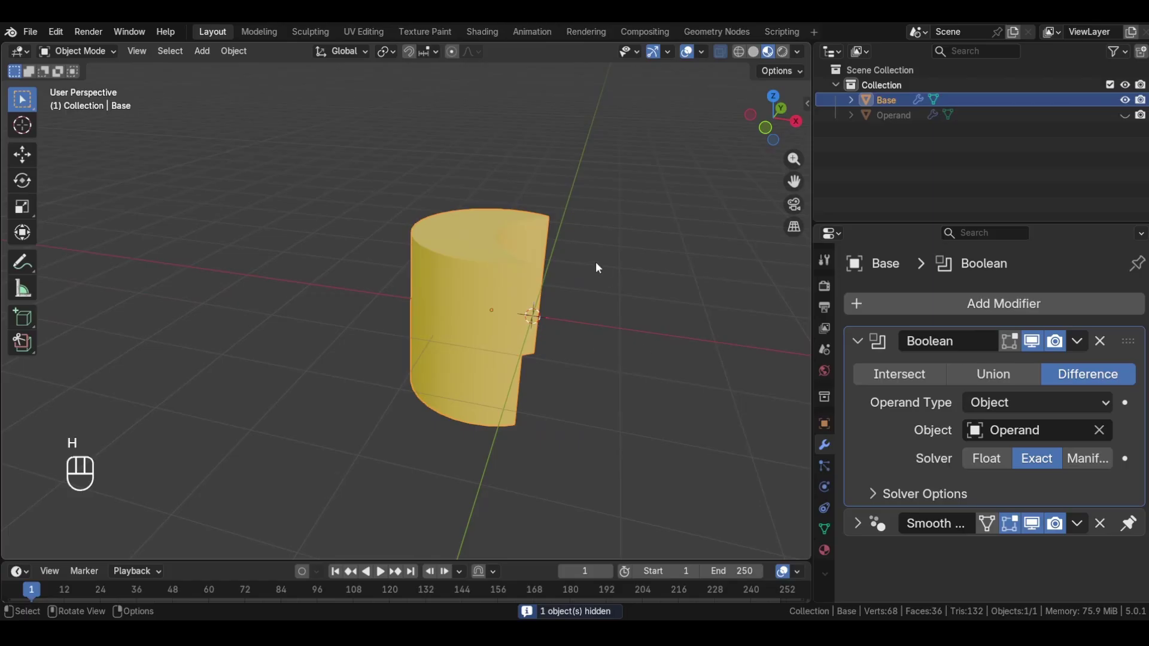
middle_drag(596, 265, 584, 387)
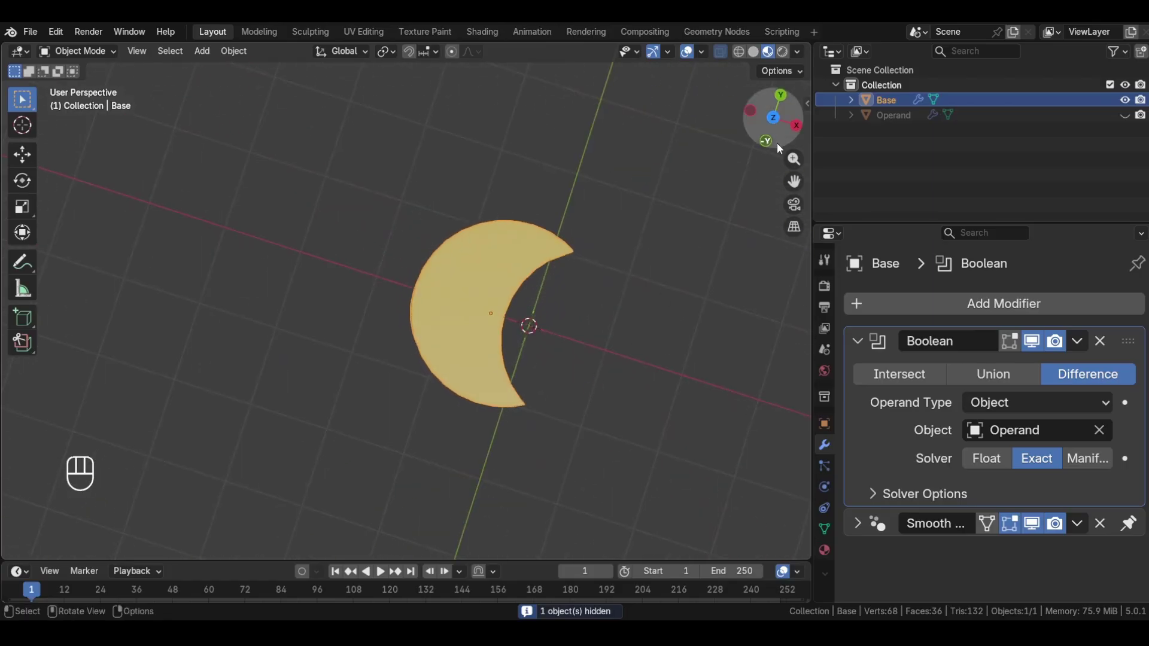
click(773, 117)
click(1124, 115)
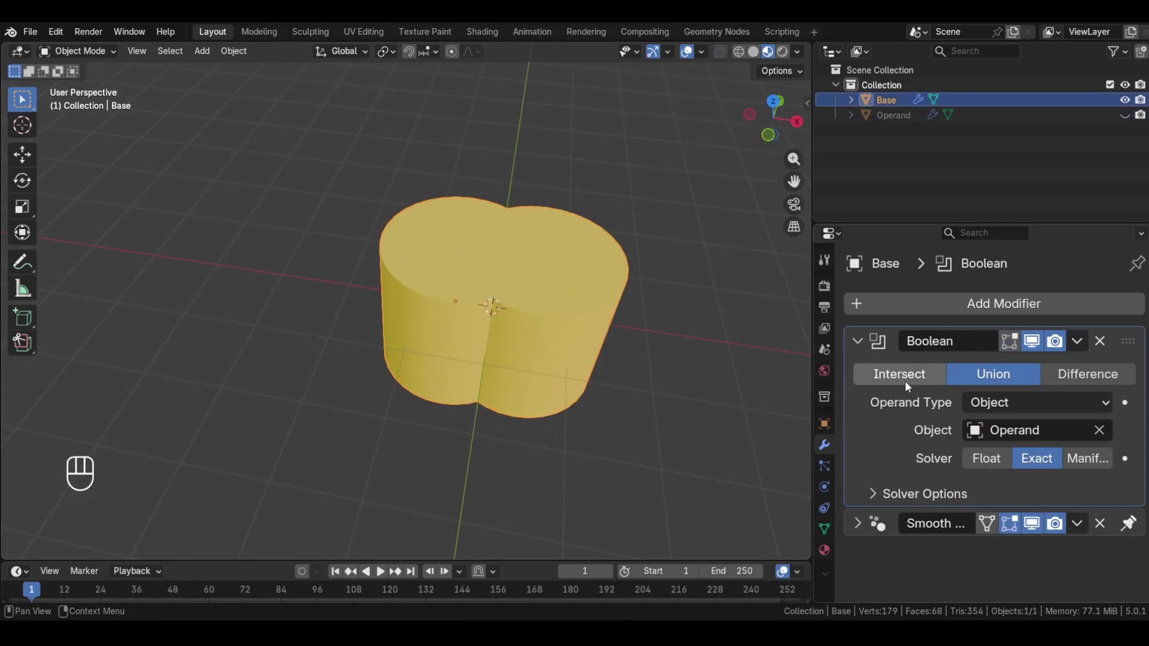
Set Base's Boolean operation to Intersect and compare the result with Operand shown and hidden
click(899, 377)
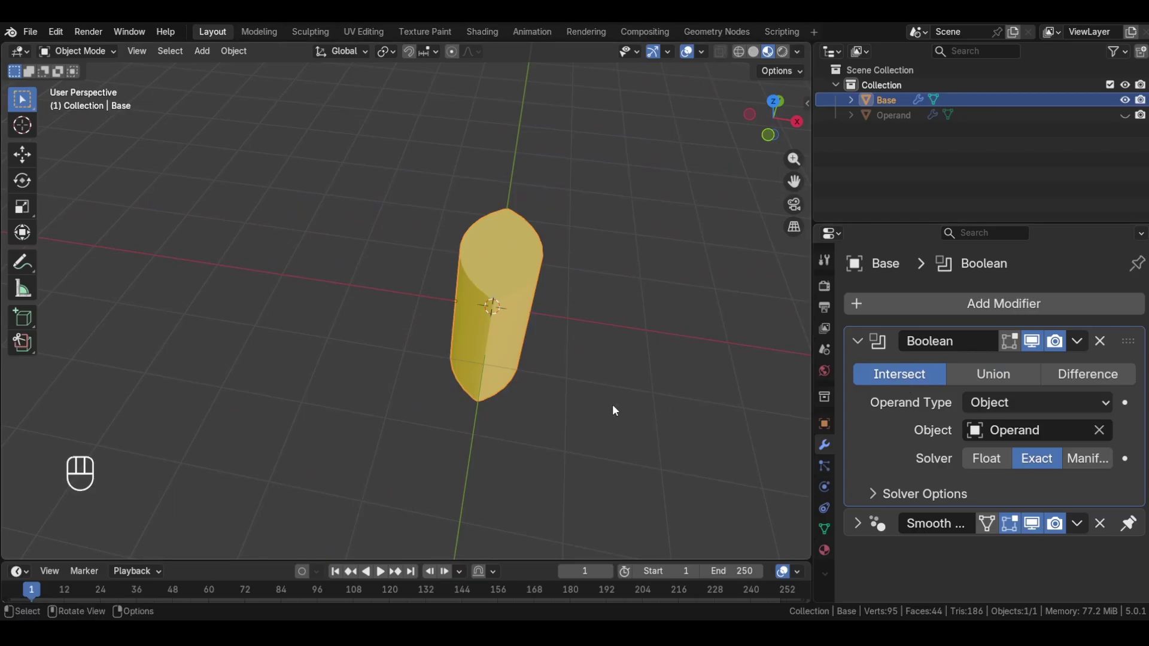
middle_drag(614, 410, 587, 359)
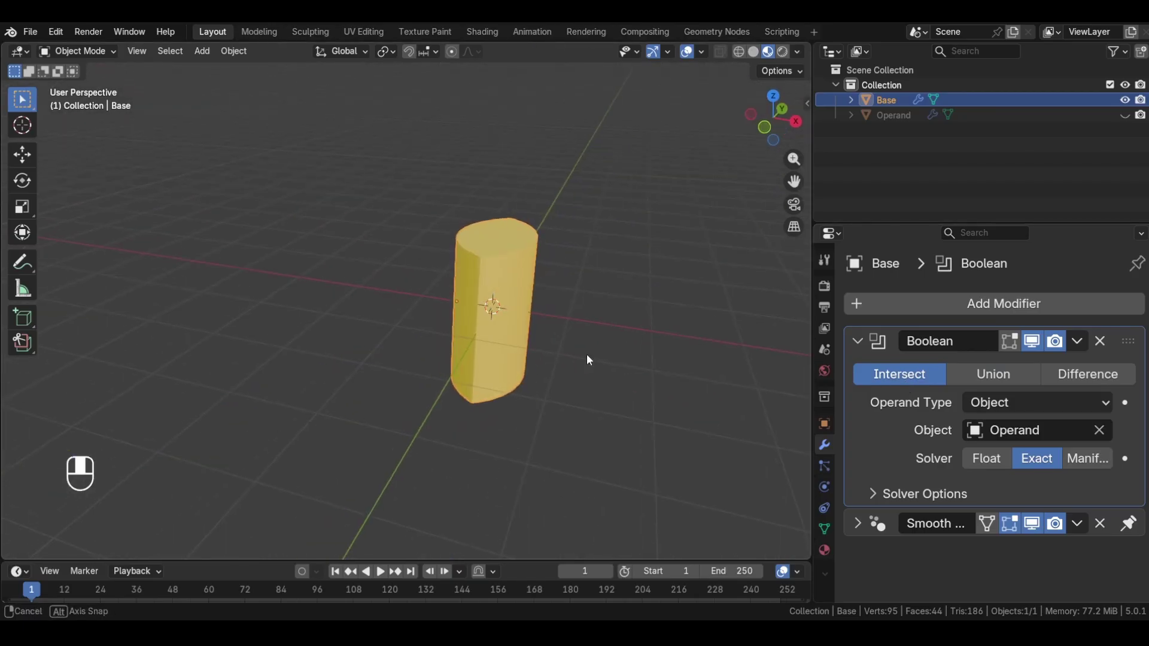
click(1125, 115)
middle_drag(435, 322, 508, 281)
click(1124, 115)
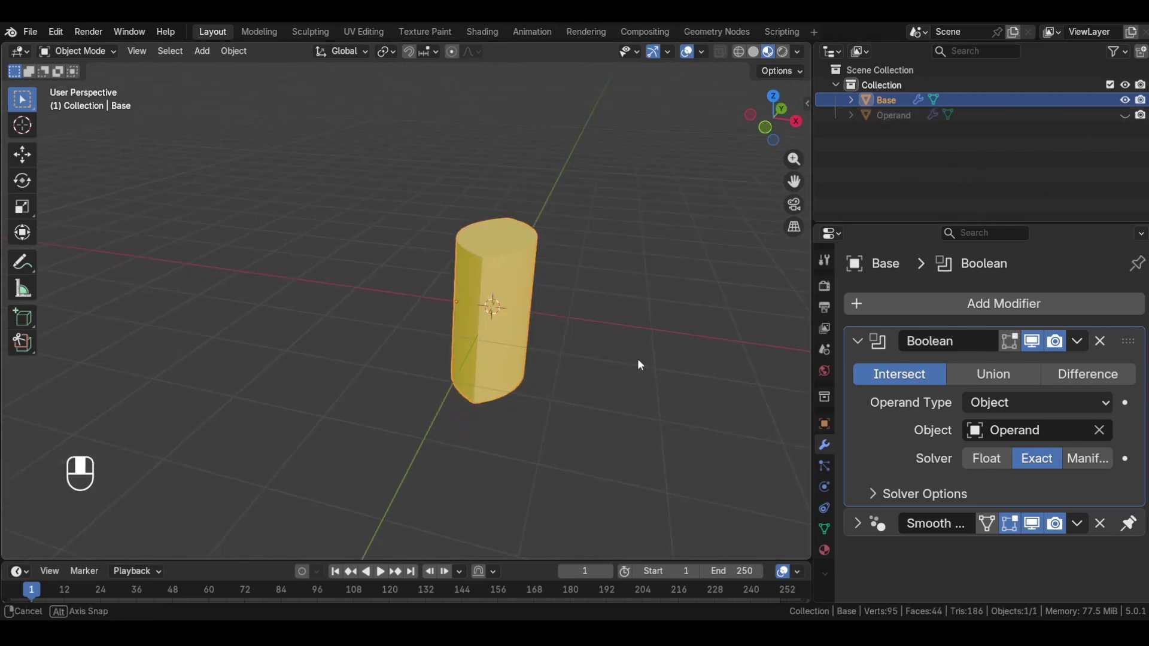
middle_drag(637, 358, 615, 375)
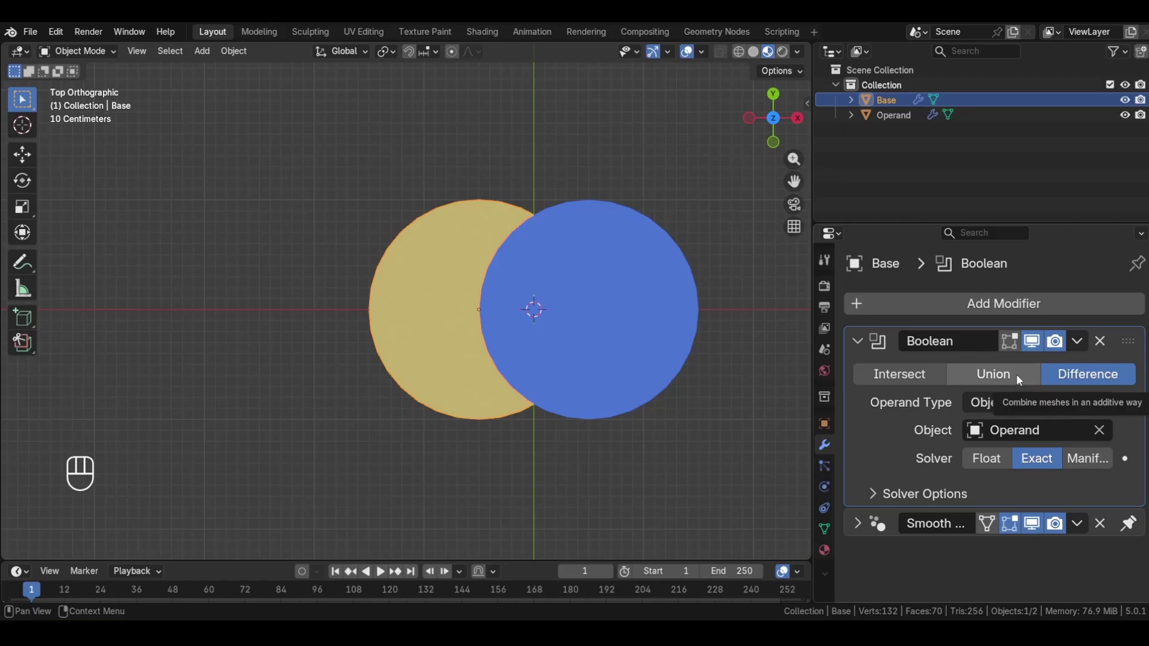
Set Base's Boolean operation to Union and hide Operand in the viewport
click(1016, 374)
middle_drag(668, 448, 566, 318)
click(1125, 114)
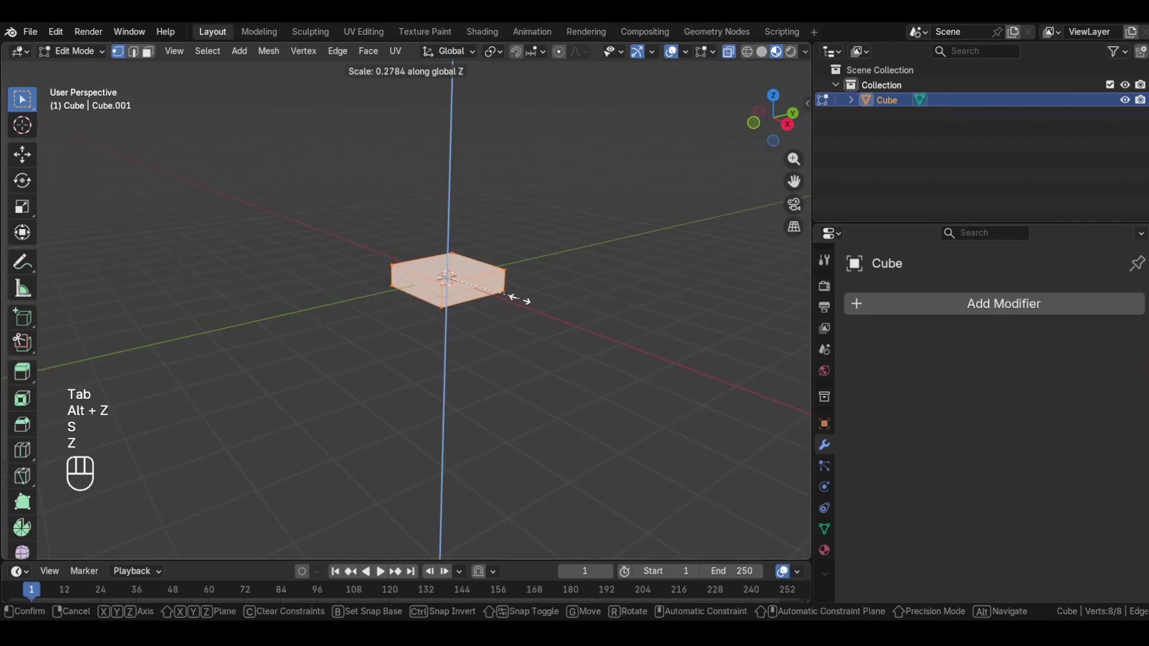
Scale the cube's mesh to about 0.28 along Z and about 2.11 along Y, and view the resulting slab from the top
click(519, 297)
key(s)
key(y)
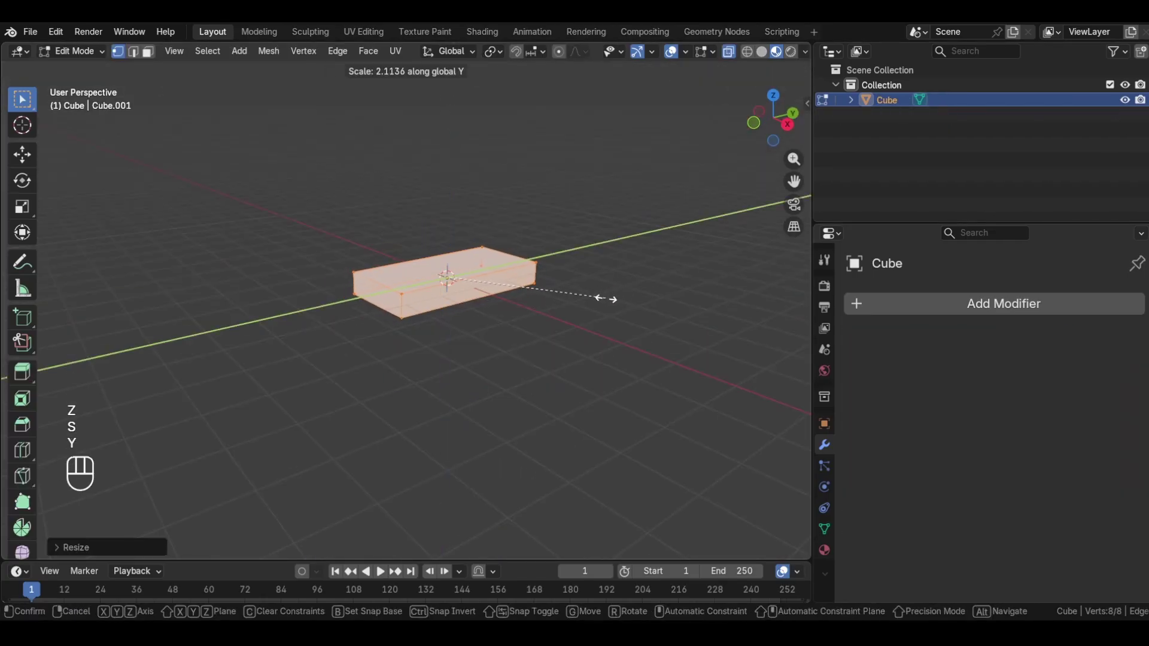
click(605, 297)
middle_drag(604, 297, 631, 388)
key(Tab)
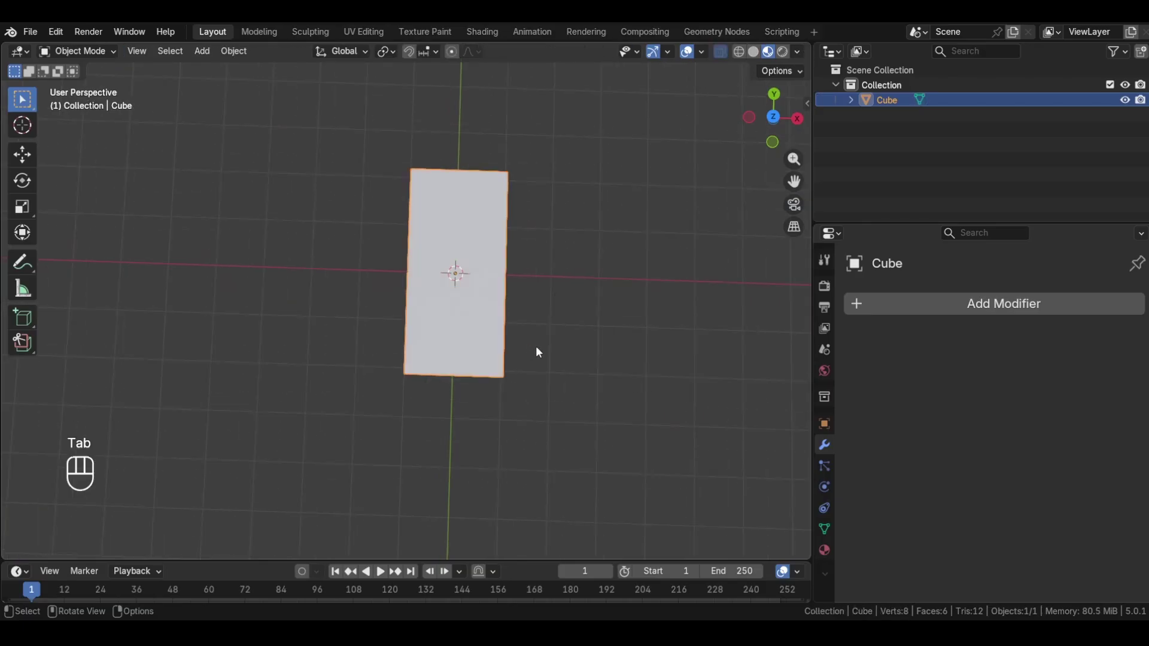
click(774, 117)
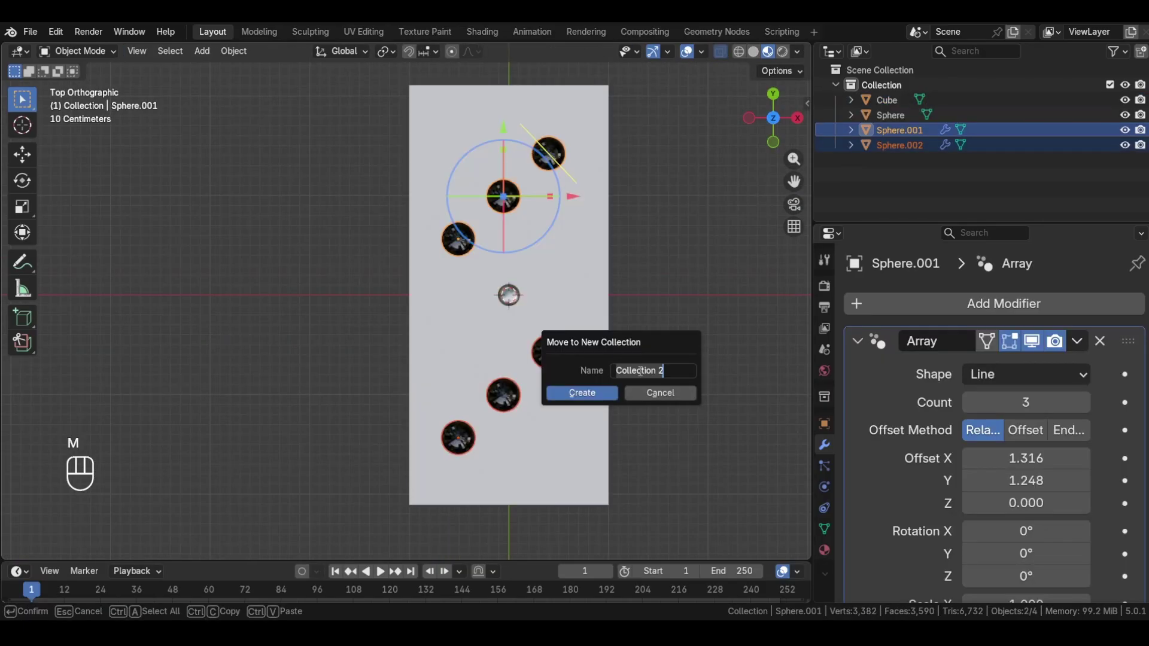
Move the two selected sphere arrays into a new collection named dots, collapse that collection and clear the selection
text(do)
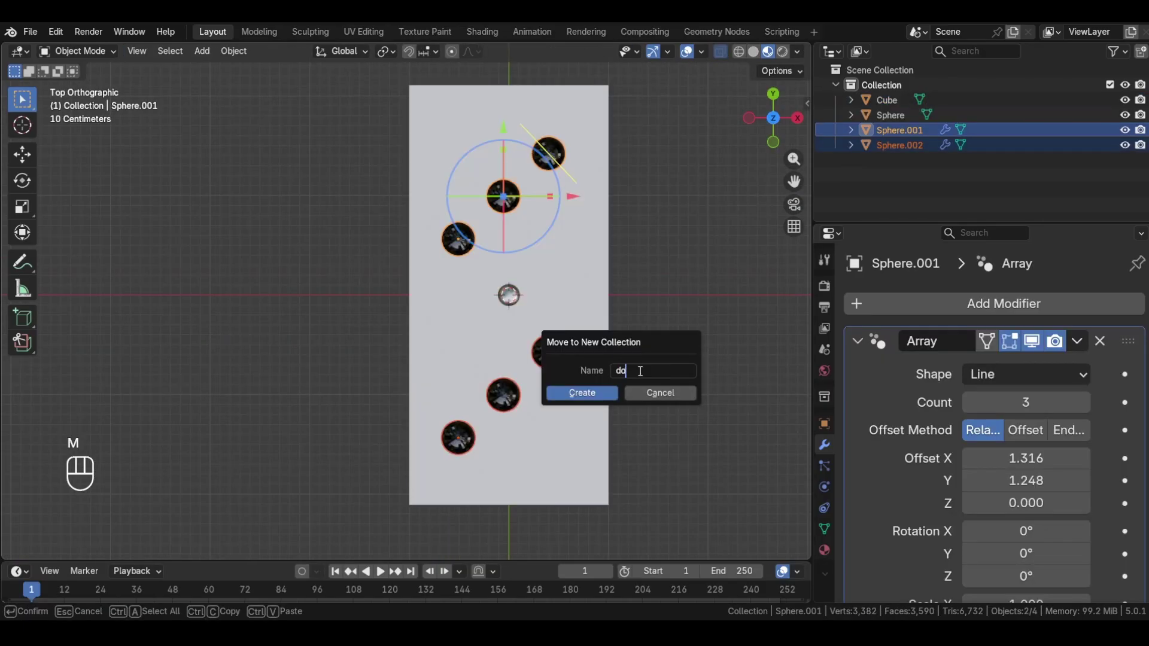
text(ts)
key(Return)
click(587, 390)
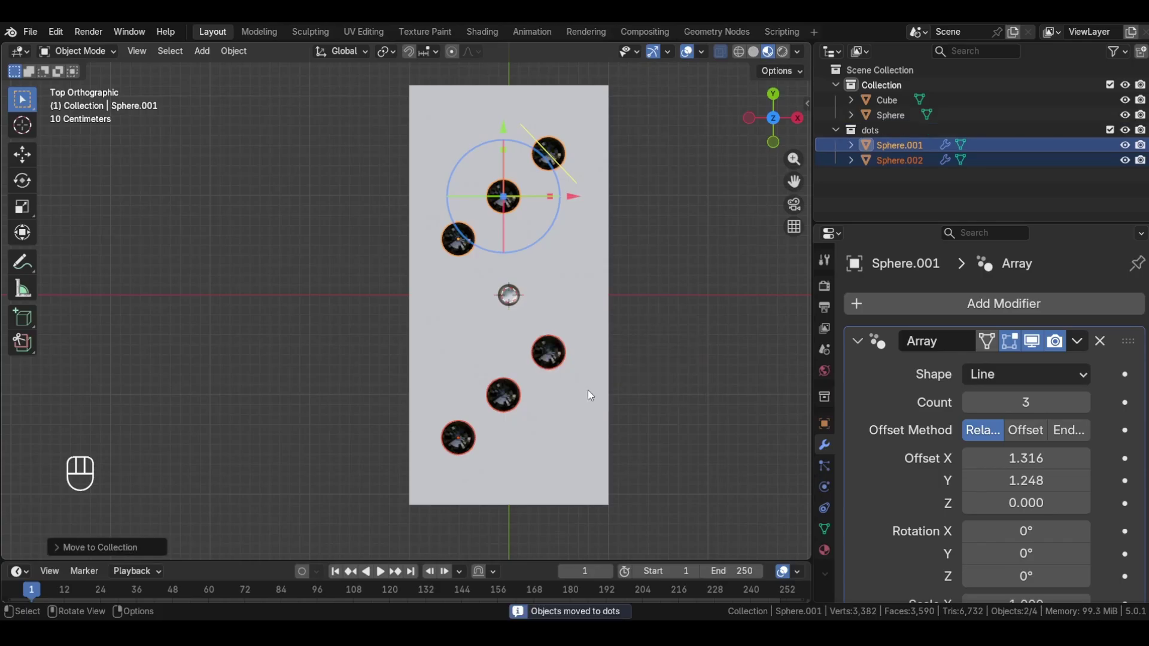
click(834, 129)
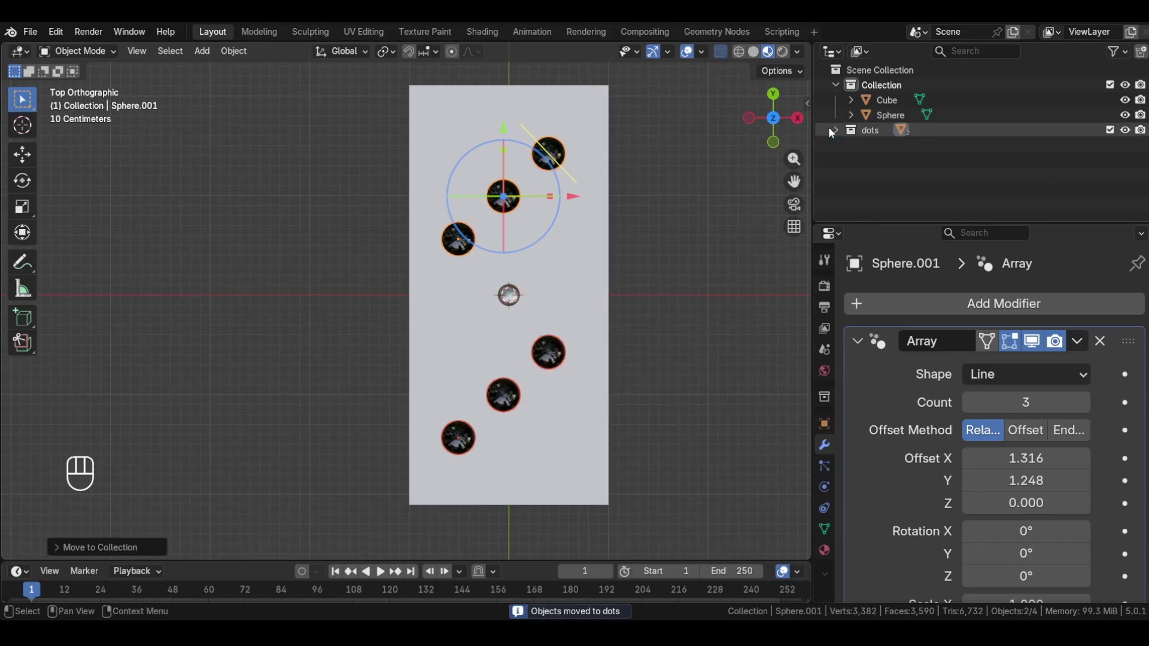
click(963, 177)
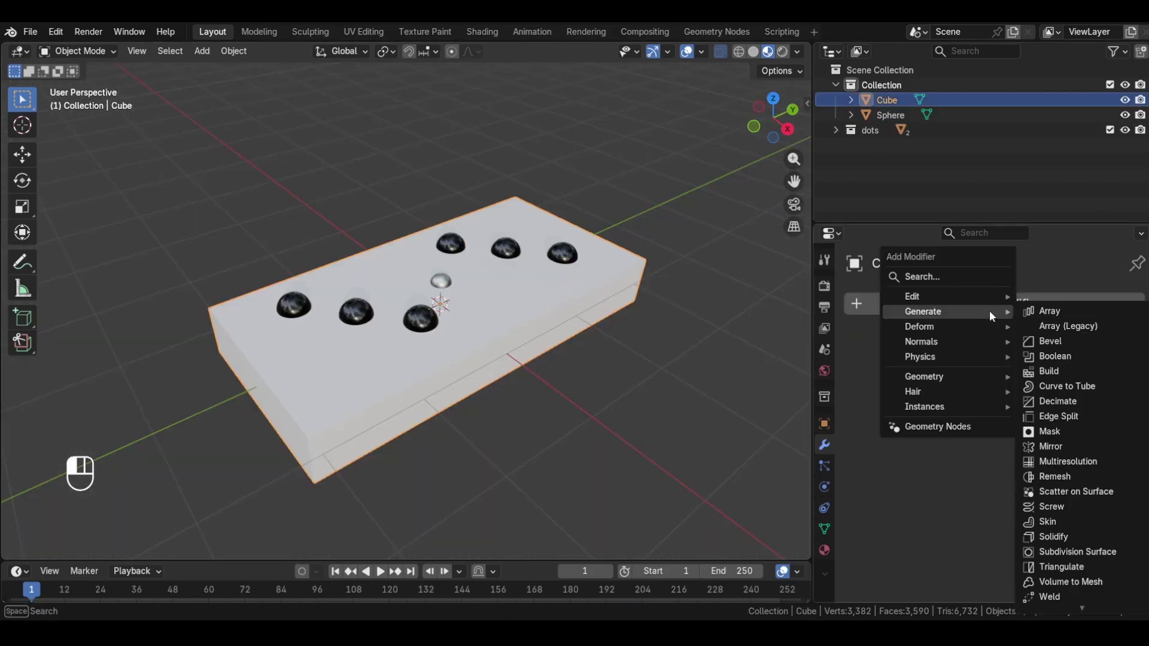
Add a Boolean modifier to Cube, set it to Union with Sphere as the operand object, and hide Sphere in the viewport
click(1060, 351)
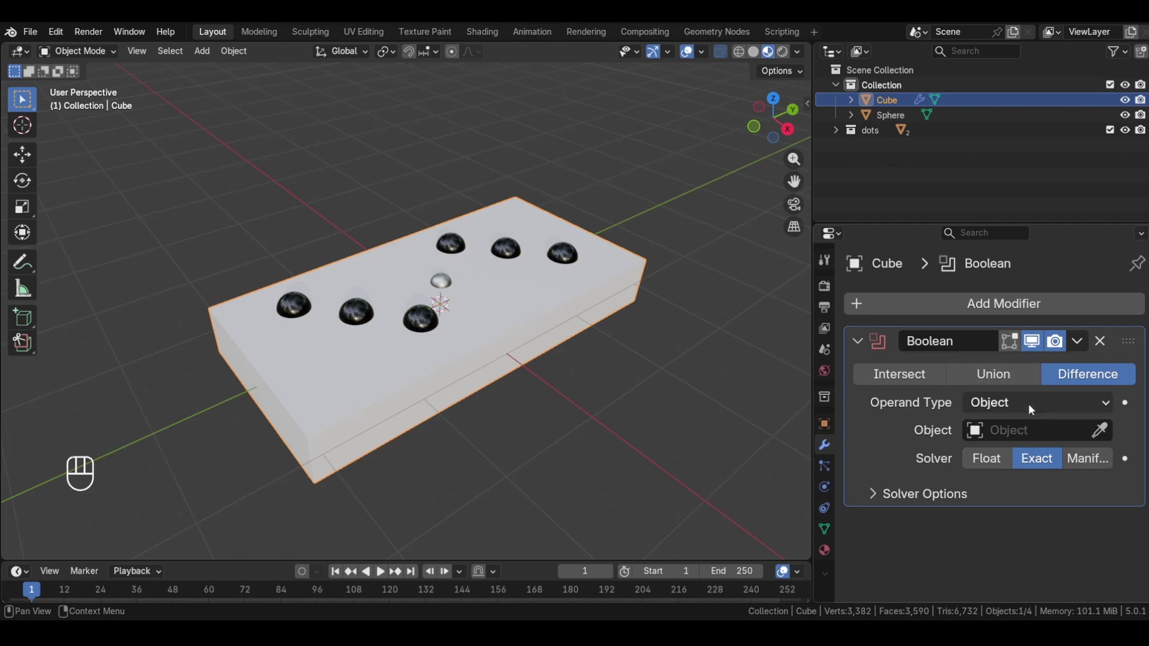
click(1010, 407)
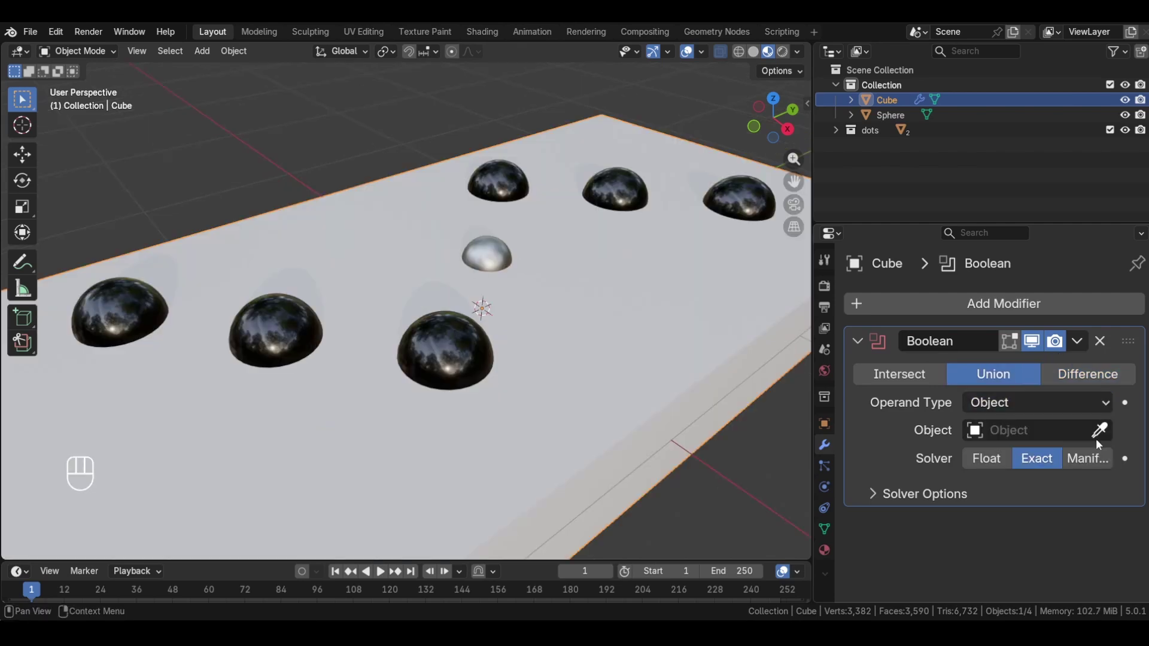
click(1096, 432)
click(501, 253)
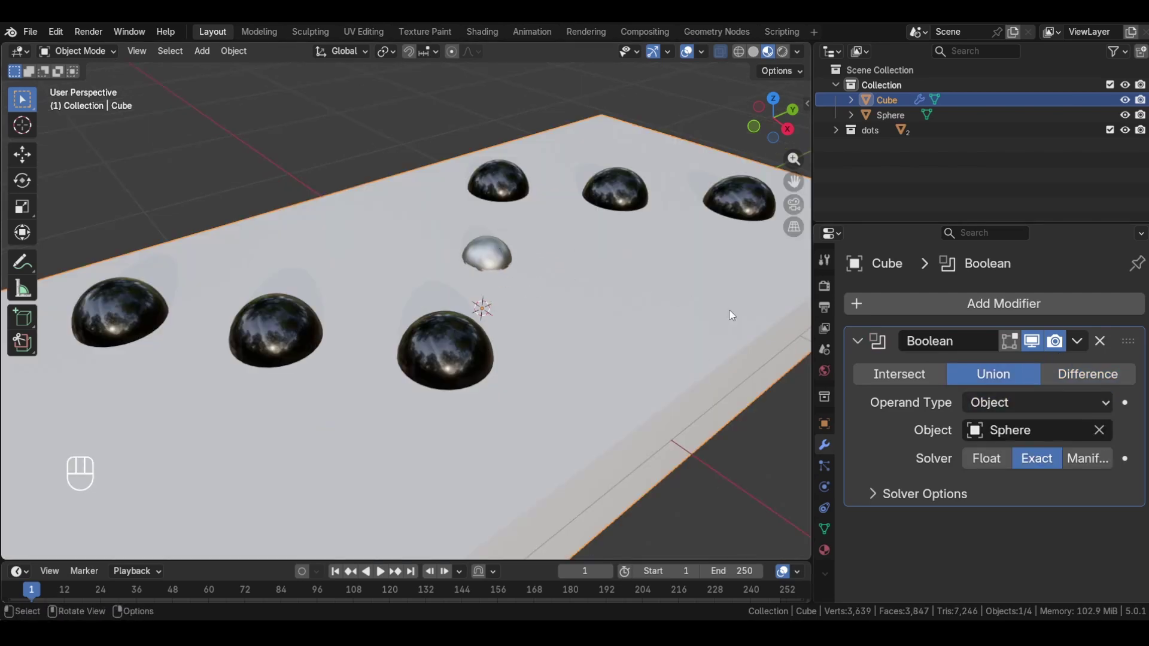
click(1124, 115)
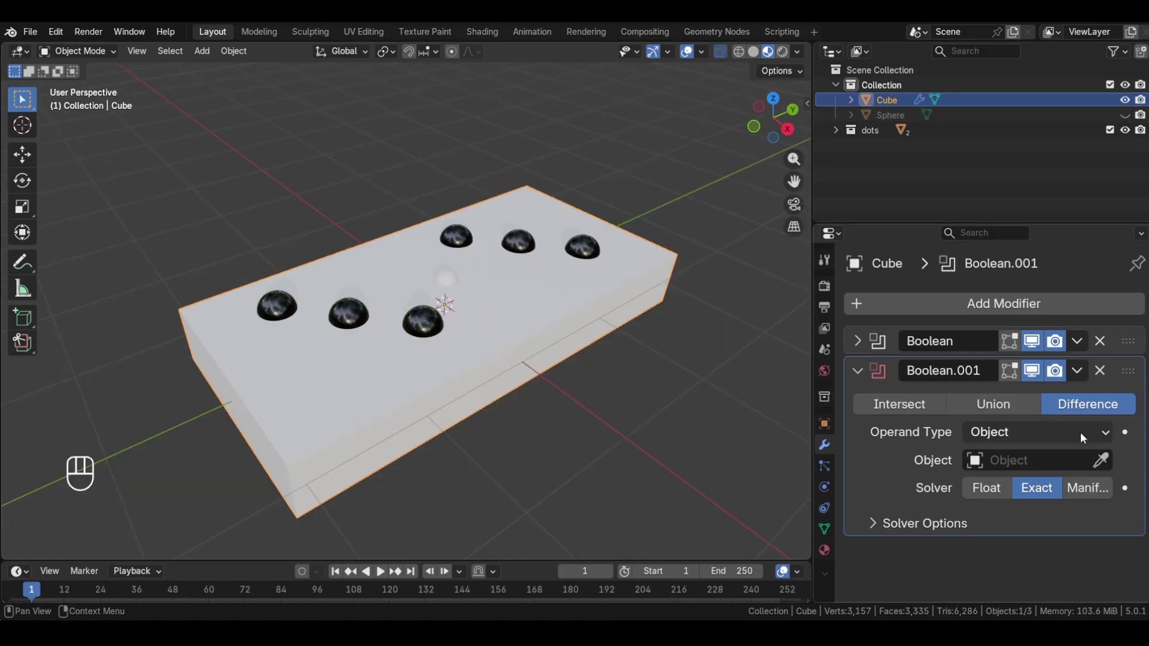
Set Boolean.001's operand type to Collection with dots as the operand, and hide the dots collection in the viewport
click(1084, 434)
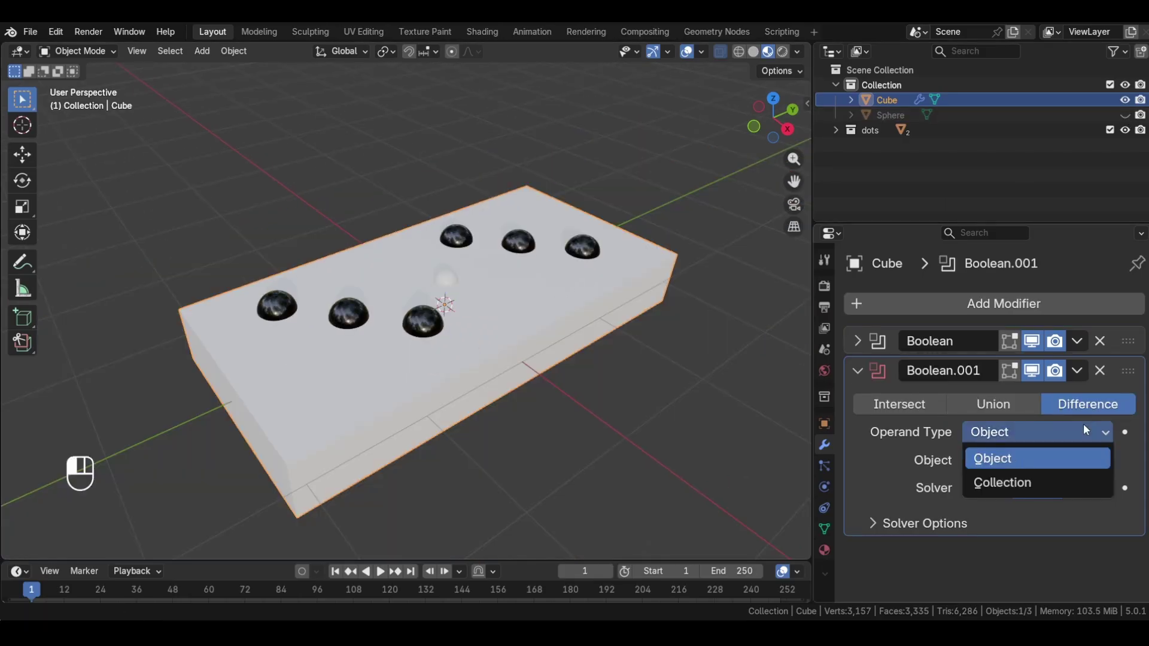
click(1083, 481)
click(1103, 460)
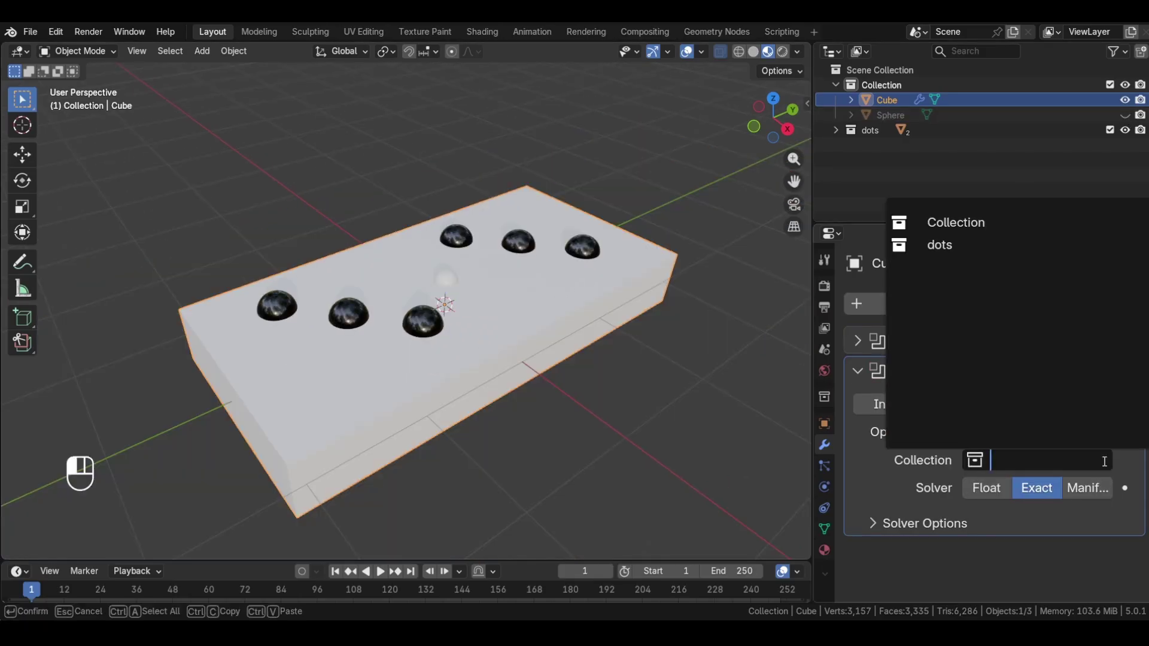
click(939, 245)
click(1125, 130)
middle_drag(718, 291, 548, 363)
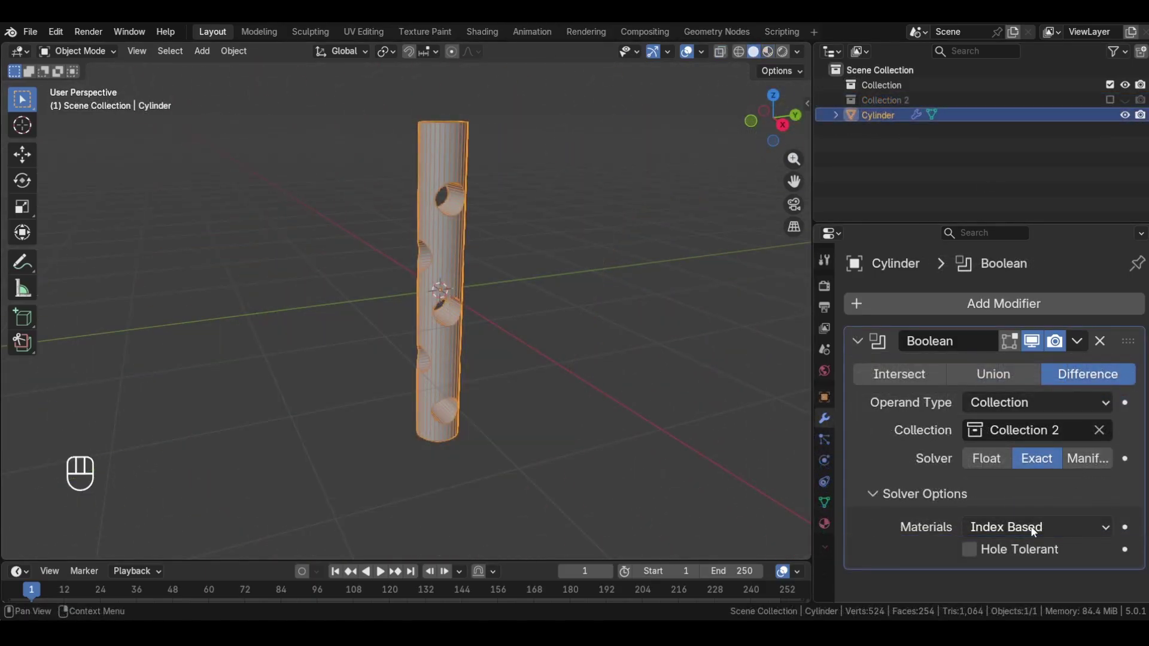
Enable Hole Tolerant for the cylinder's Boolean and switch its solver to Float
click(1009, 553)
click(981, 458)
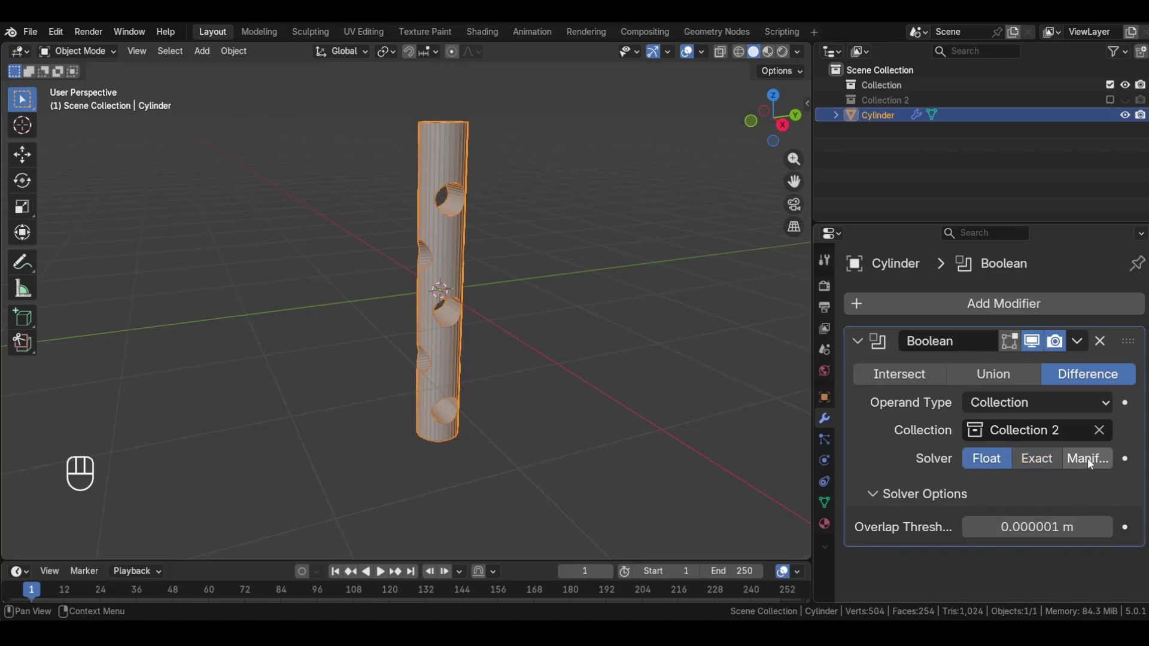
Try a higher overlap threshold on the cylinder's Boolean, return it to 0.000001 m, and inspect the cut holes
drag(1039, 530, 1038, 530)
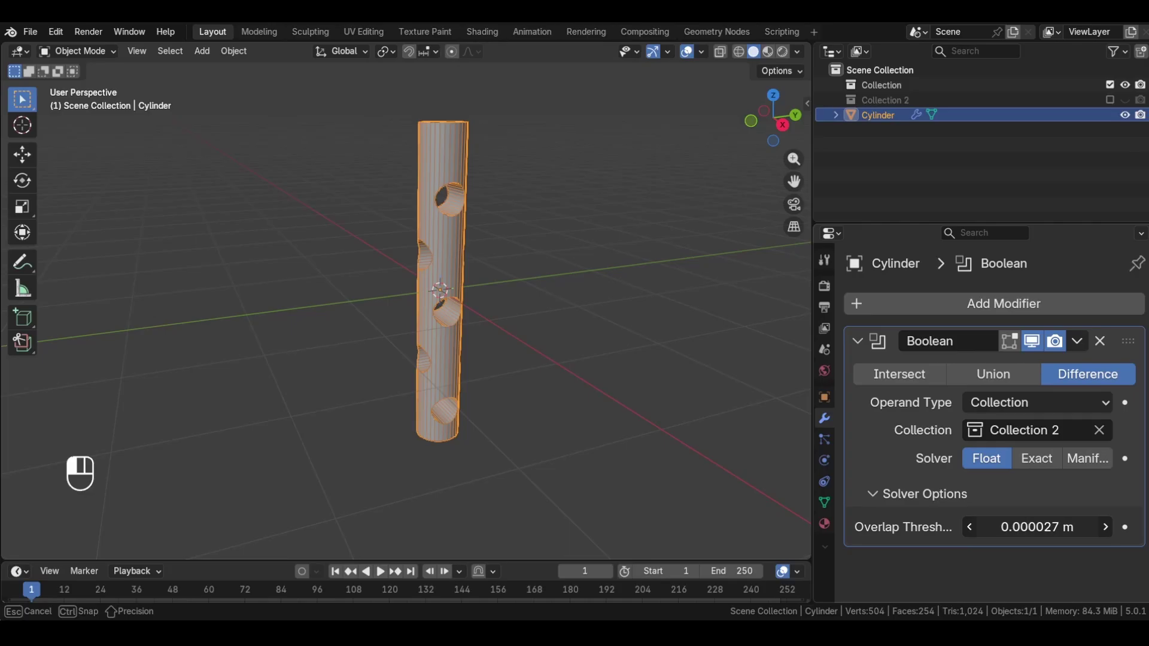
drag(1038, 527, 922, 527)
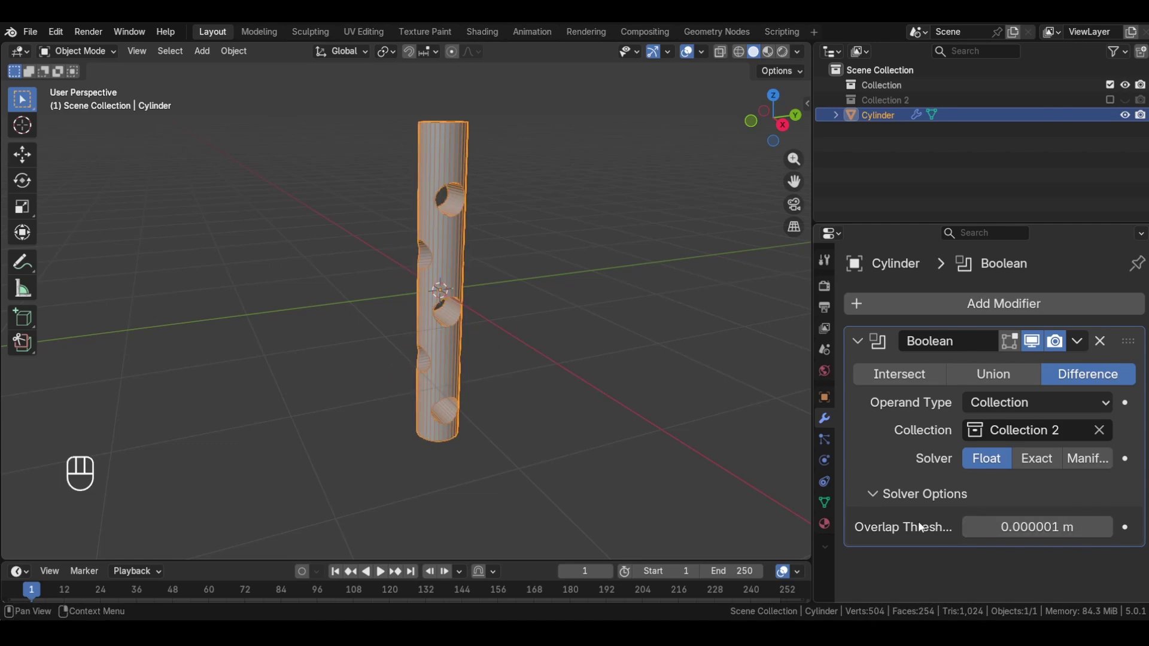
scroll(530, 344, up, 3)
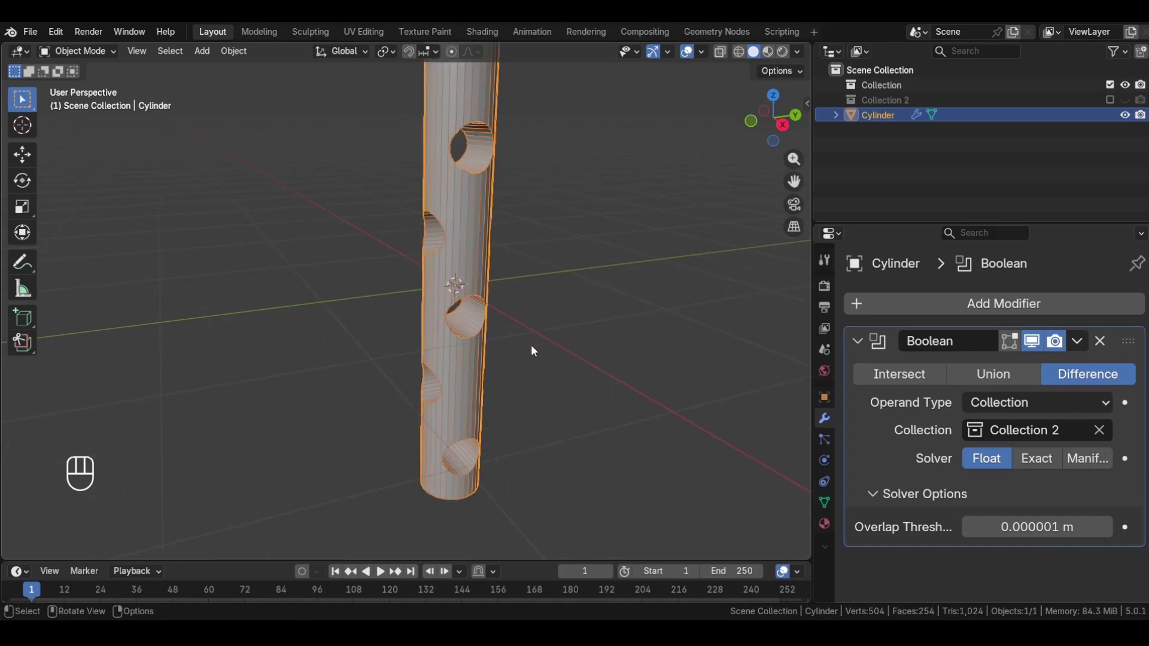
middle_drag(528, 346, 518, 312)
scroll(587, 345, down, 3)
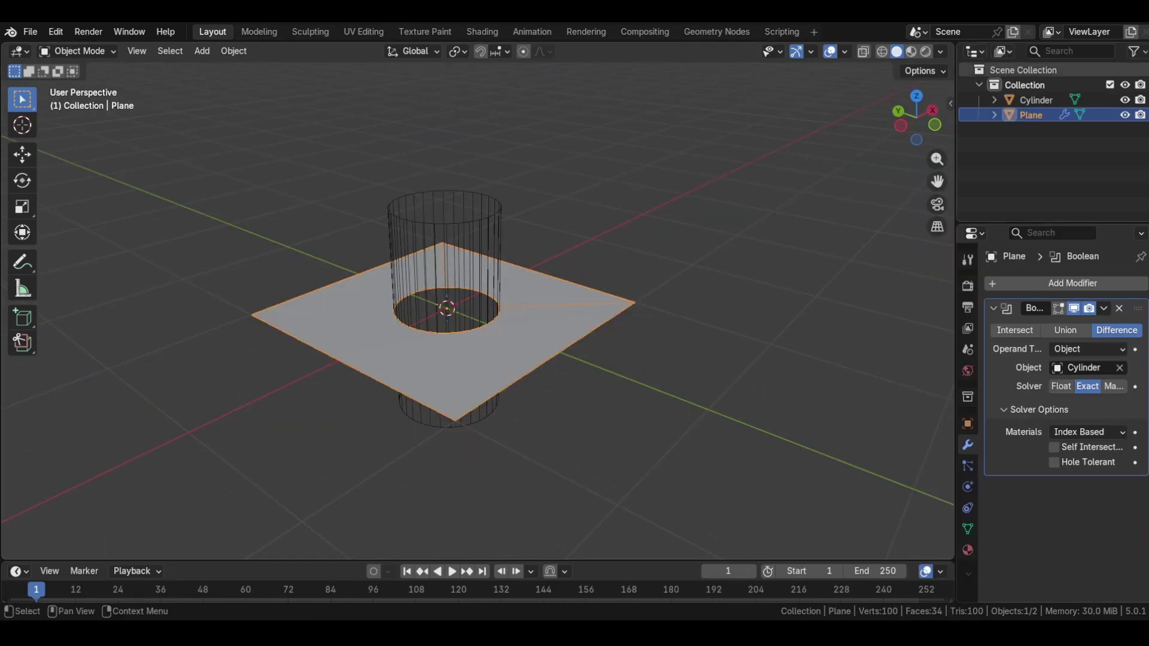
Set the plane's Boolean solver to Manifold and hide Cylinder in the viewport
middle_drag(676, 371, 341, 149)
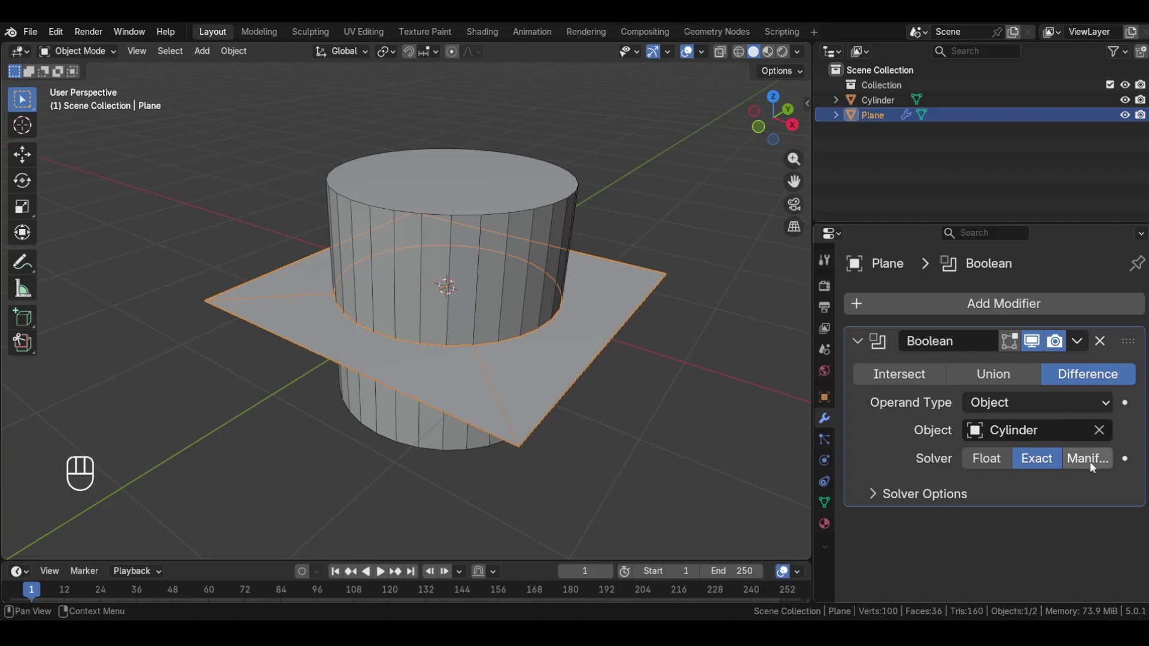
click(1087, 459)
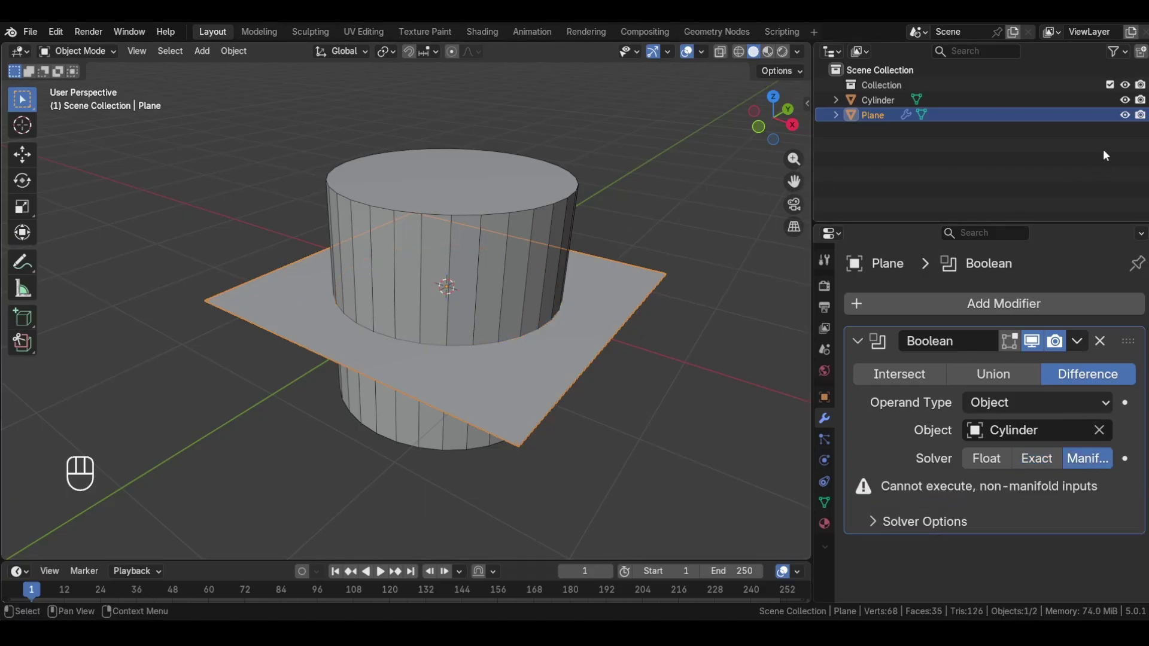
click(1125, 100)
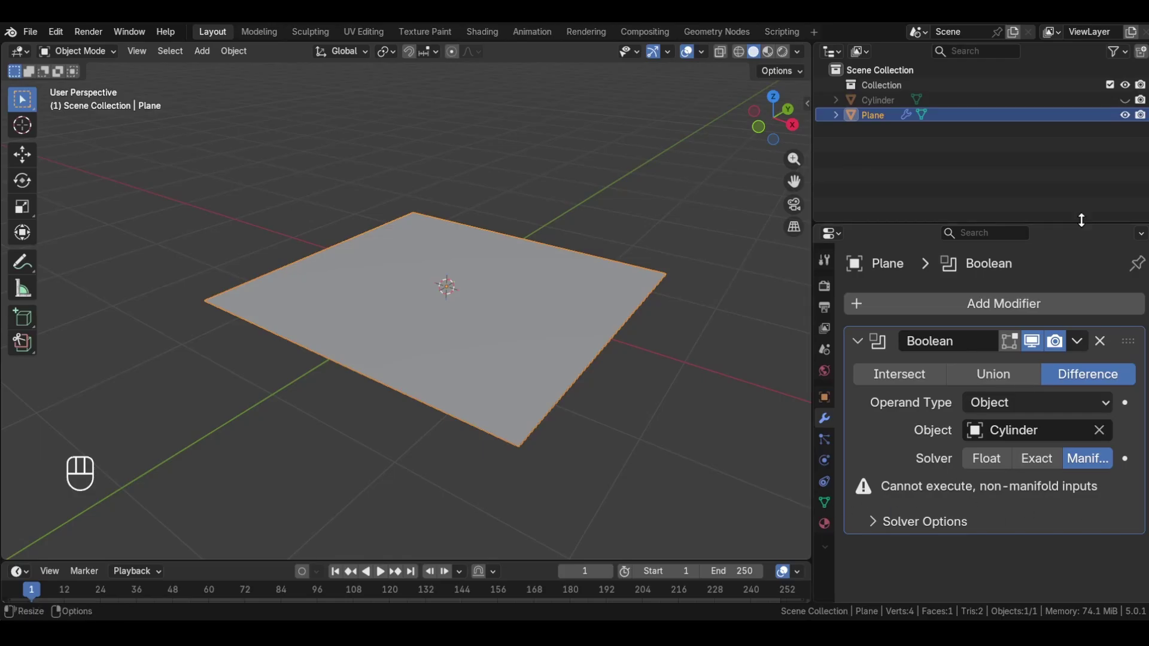
Extrude the entire plane mesh upward along global Z into a solid slab and return to Object Mode
key(Tab)
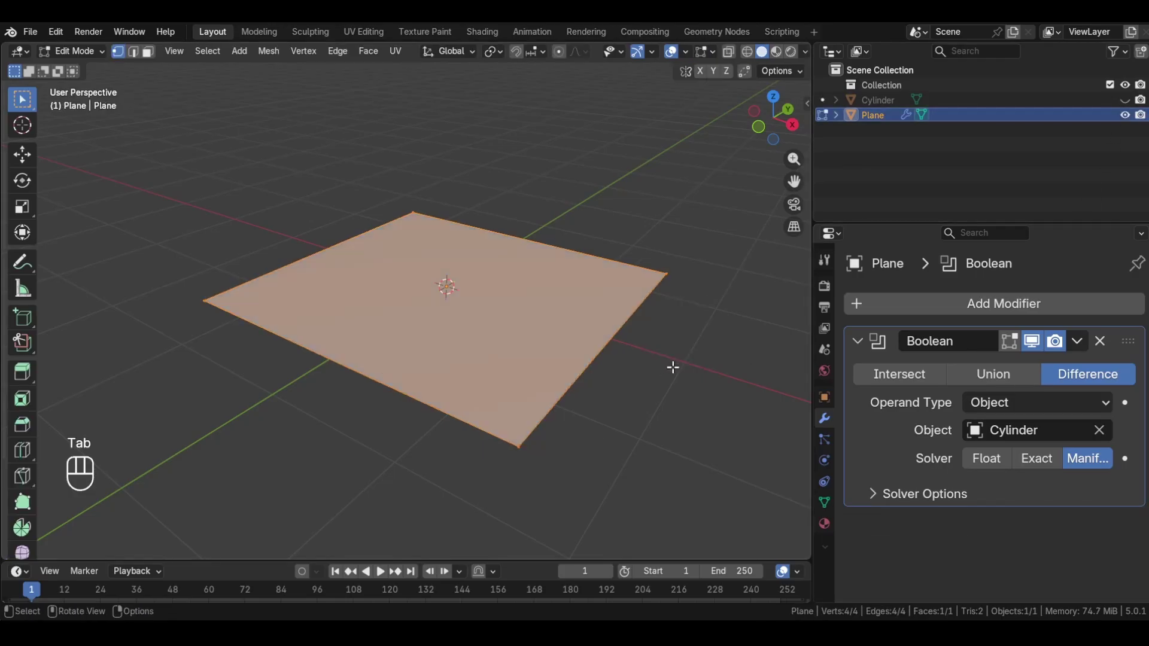
key(a)
key(e)
key(z)
key(z)
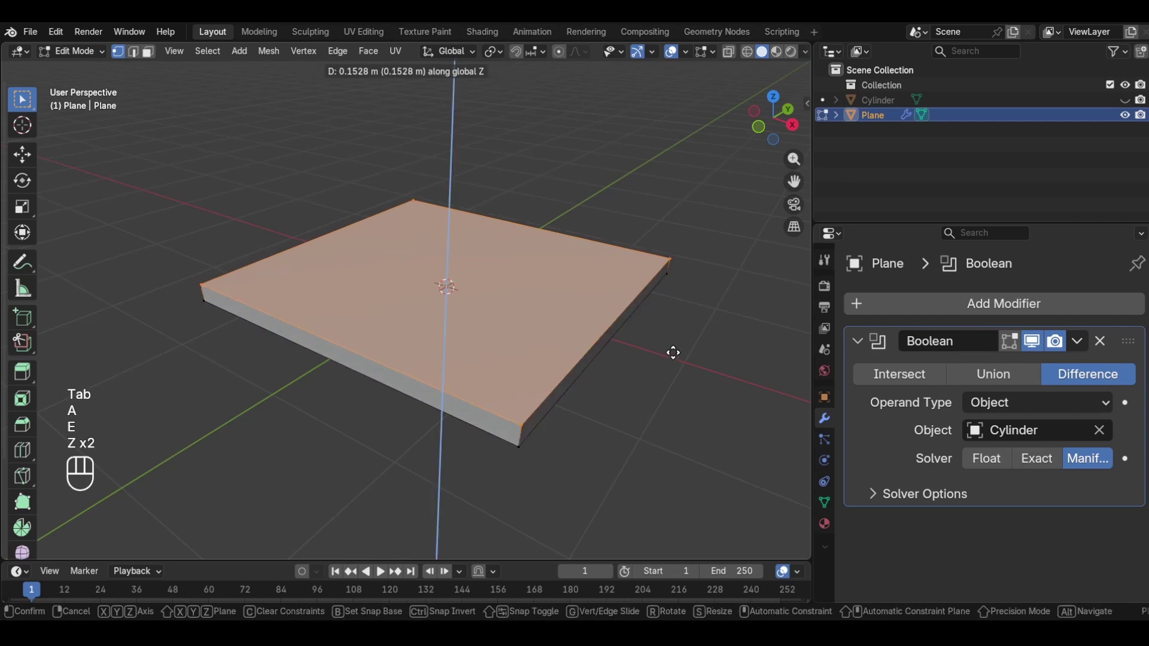
click(674, 342)
key(Tab)
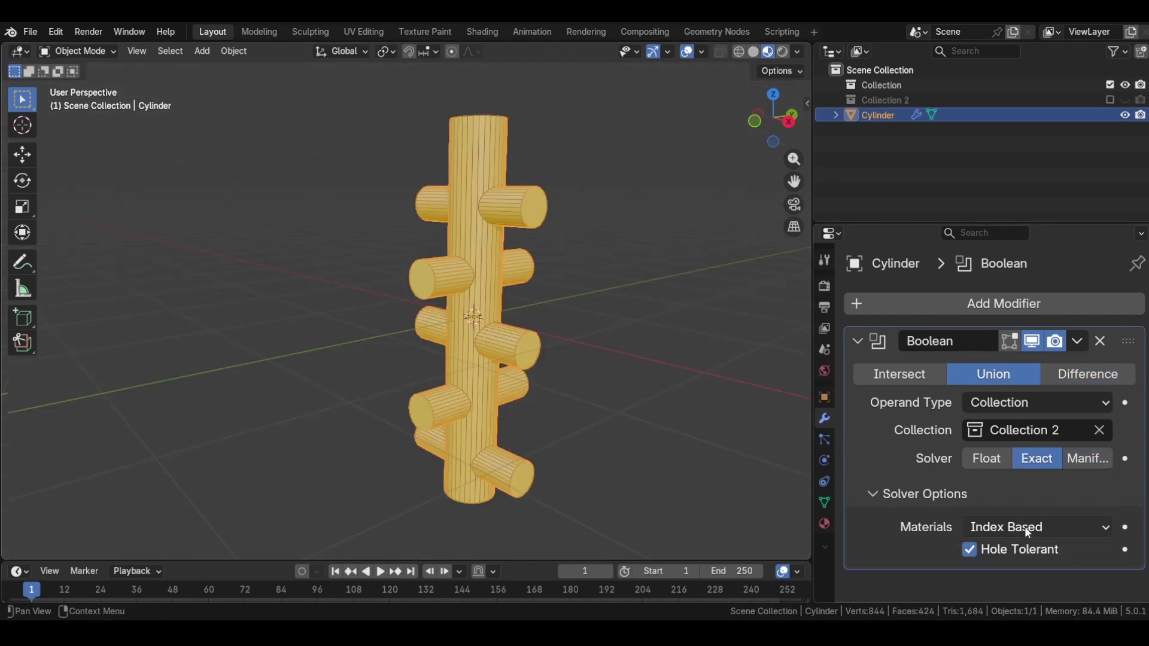
Set the material handling of the cylinder's Union Boolean to Transfer and try the Manifold solver
click(1028, 531)
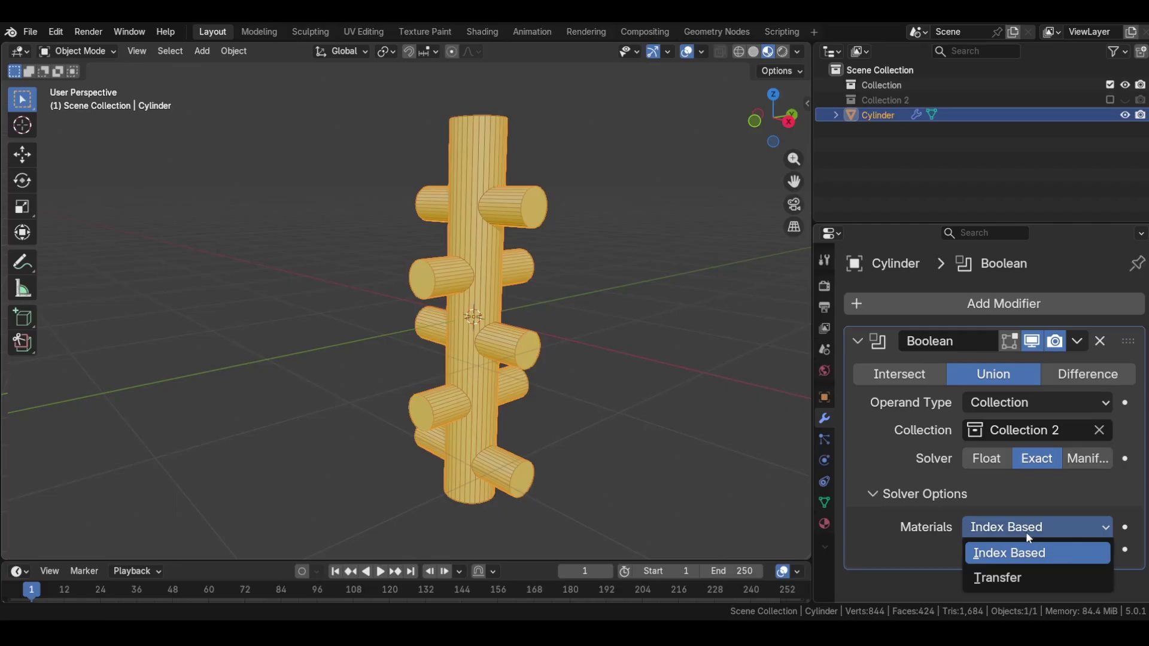
click(1000, 574)
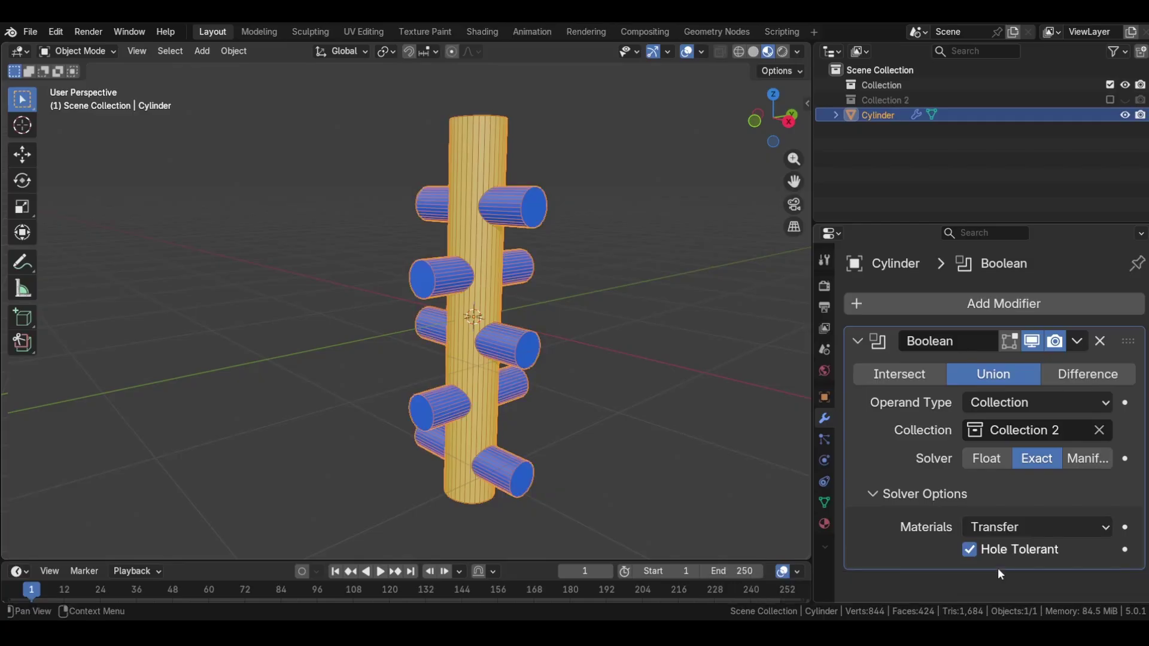
click(1081, 462)
click(1052, 471)
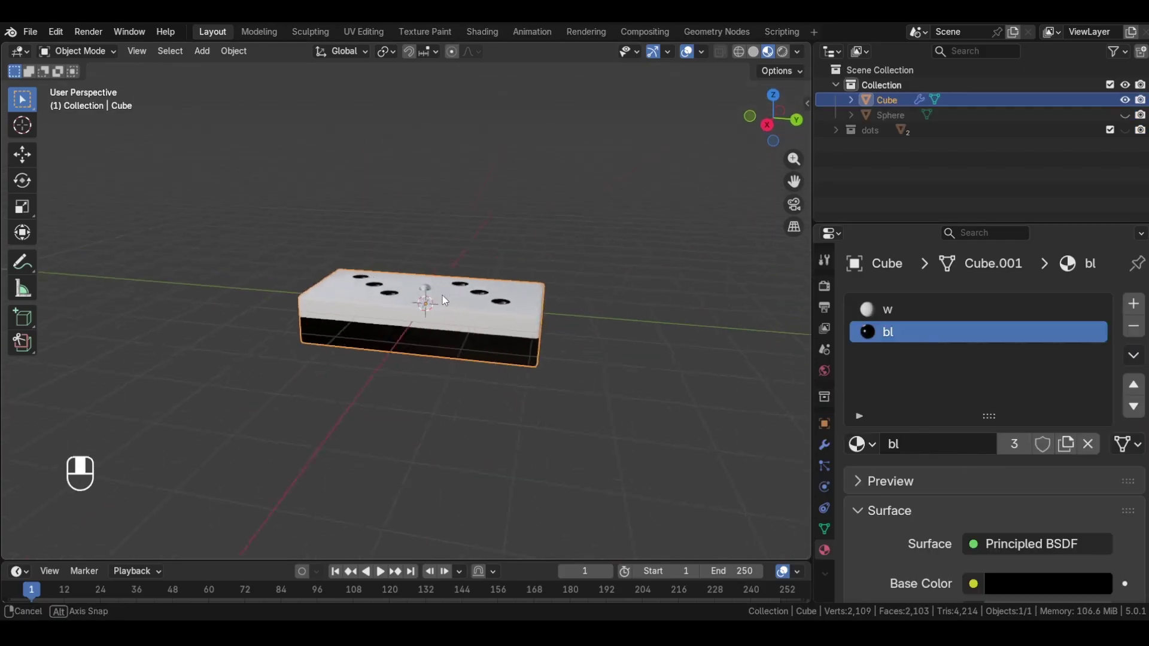
middle_drag(443, 295, 542, 311)
click(558, 306)
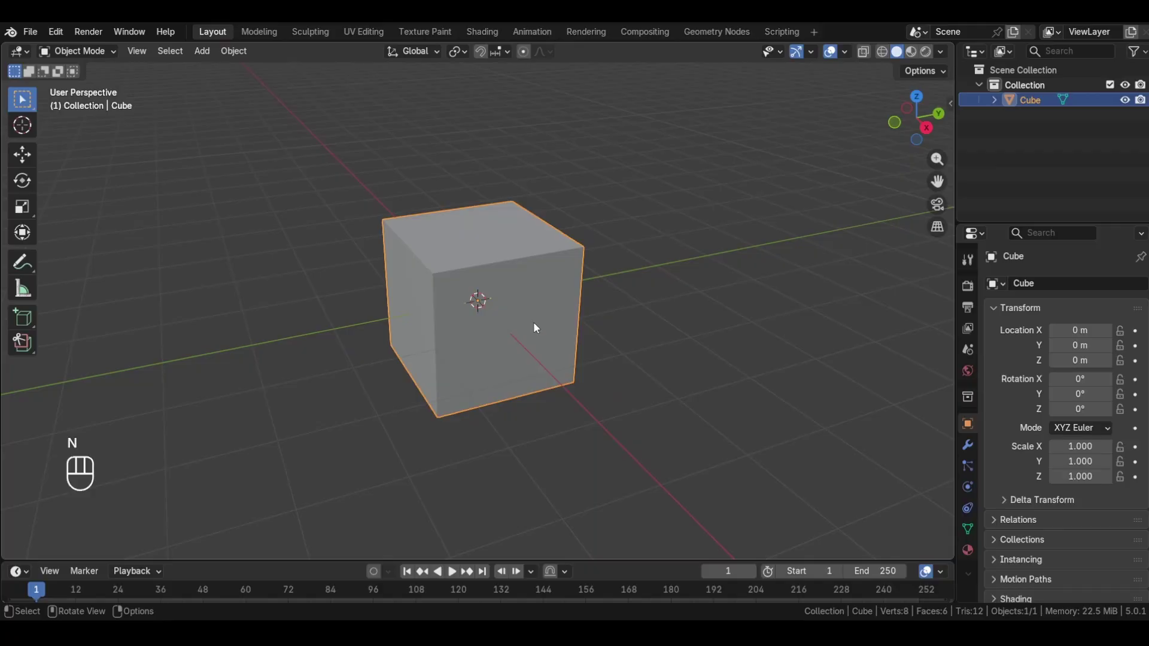
Add a UV sphere at the cube's centre, scale its mesh to about 1.33 in Edit Mode, and shade it smooth
key(shift+a)
text(s)
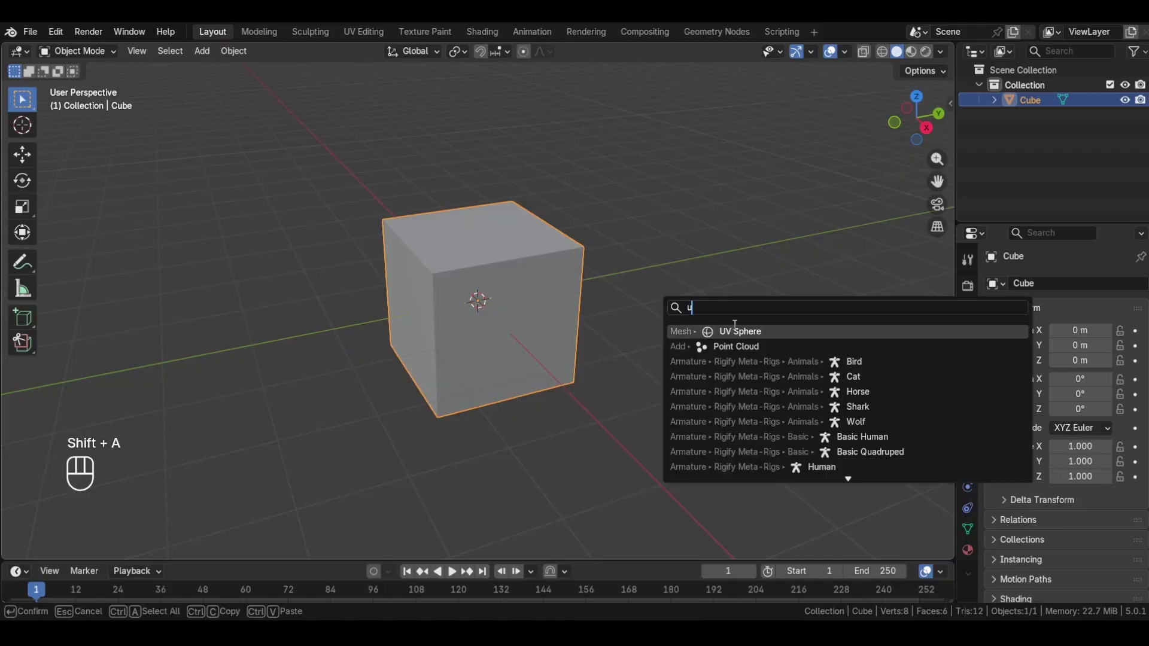
click(733, 324)
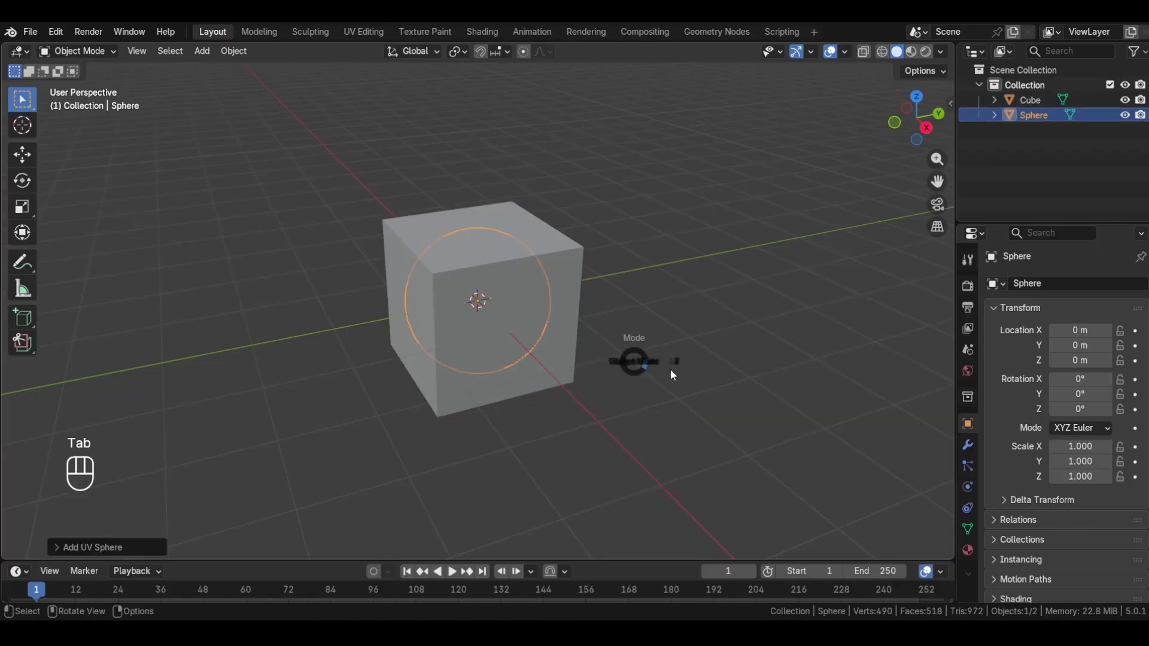
key(s)
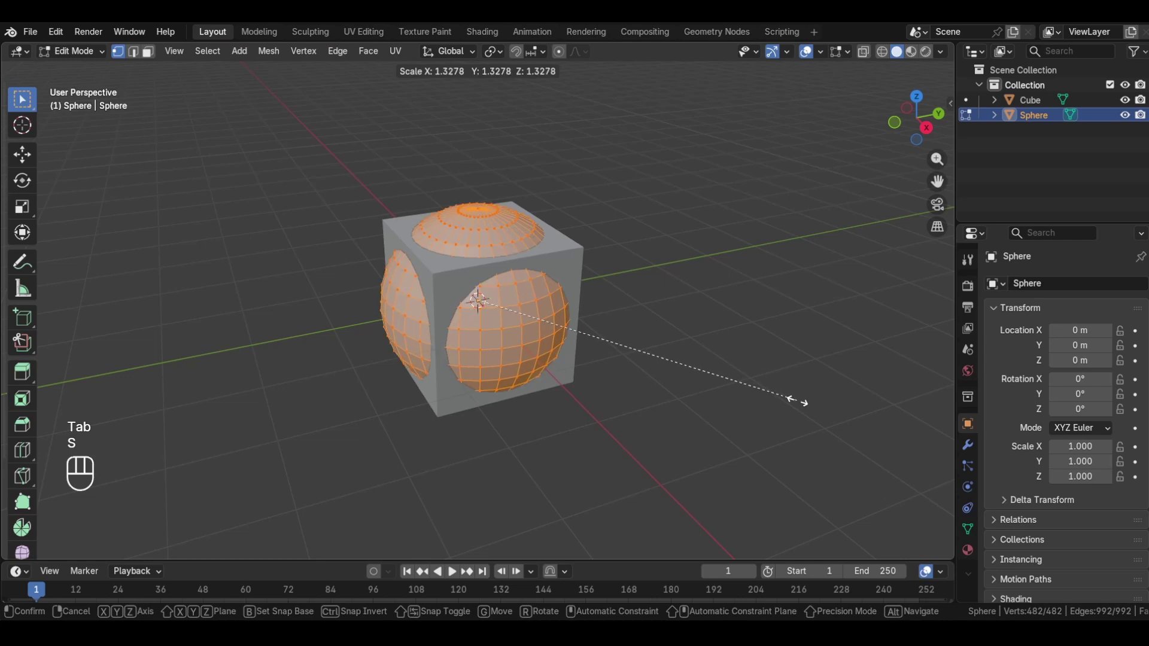
click(604, 396)
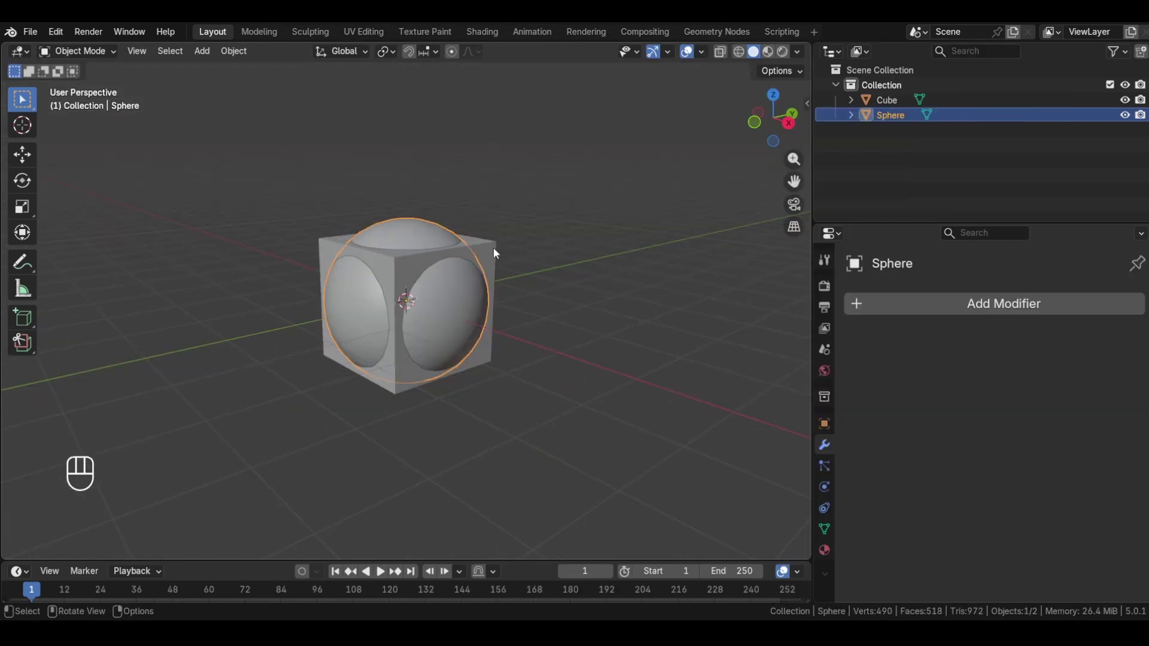
Select the cube and start adding a modifier to it
click(494, 252)
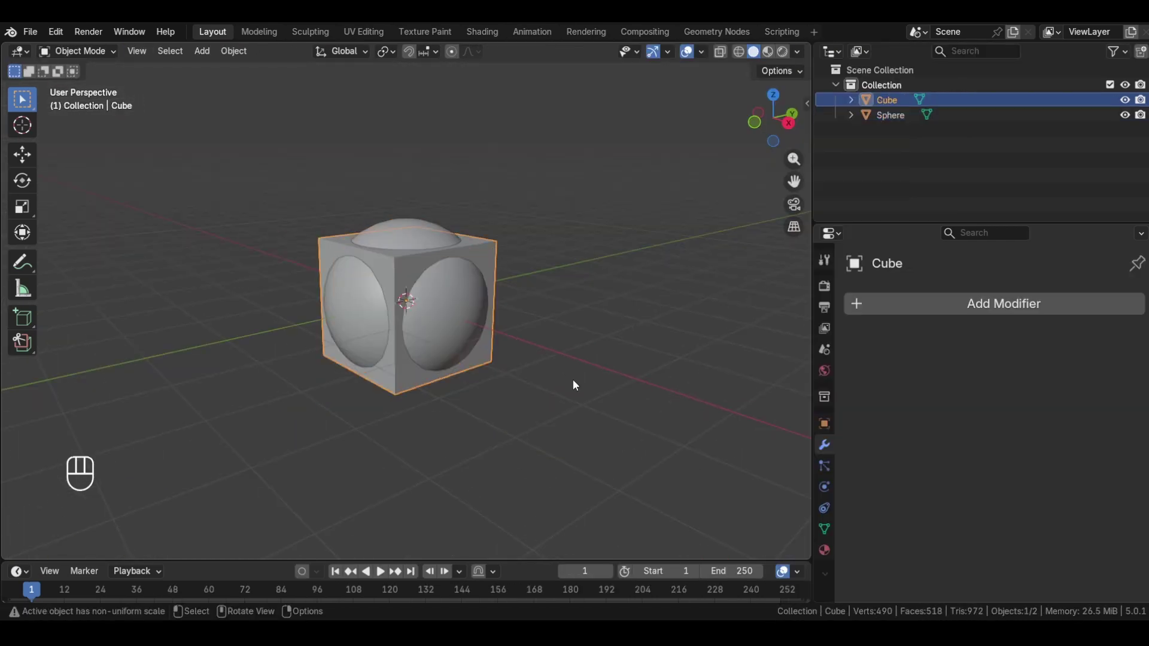
click(917, 306)
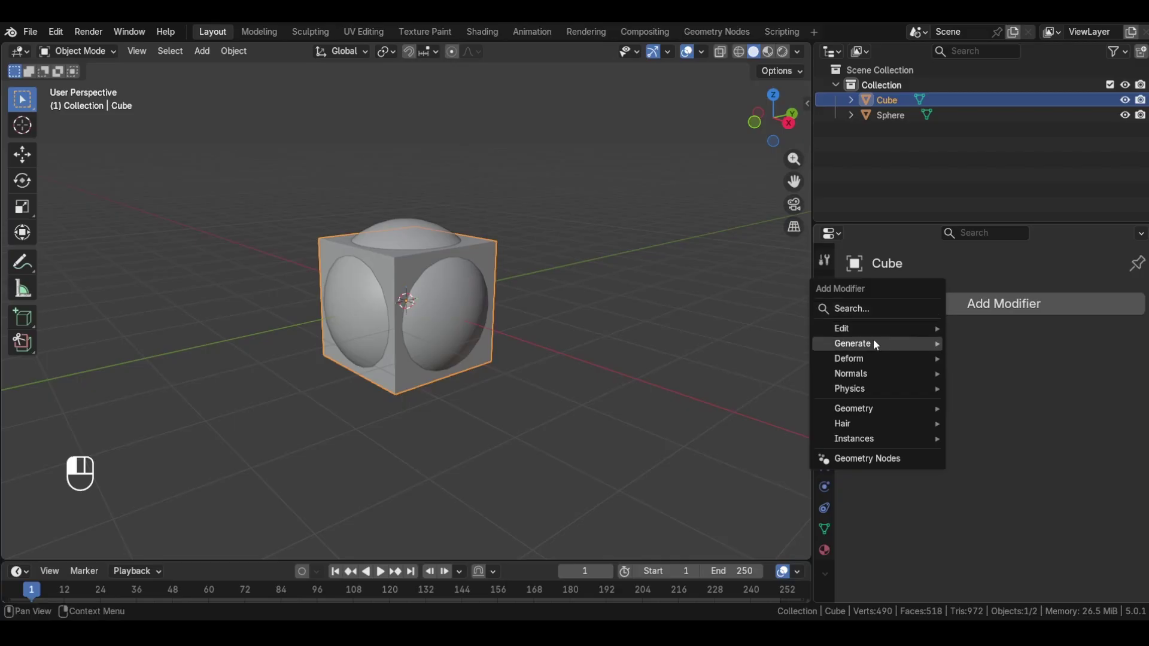